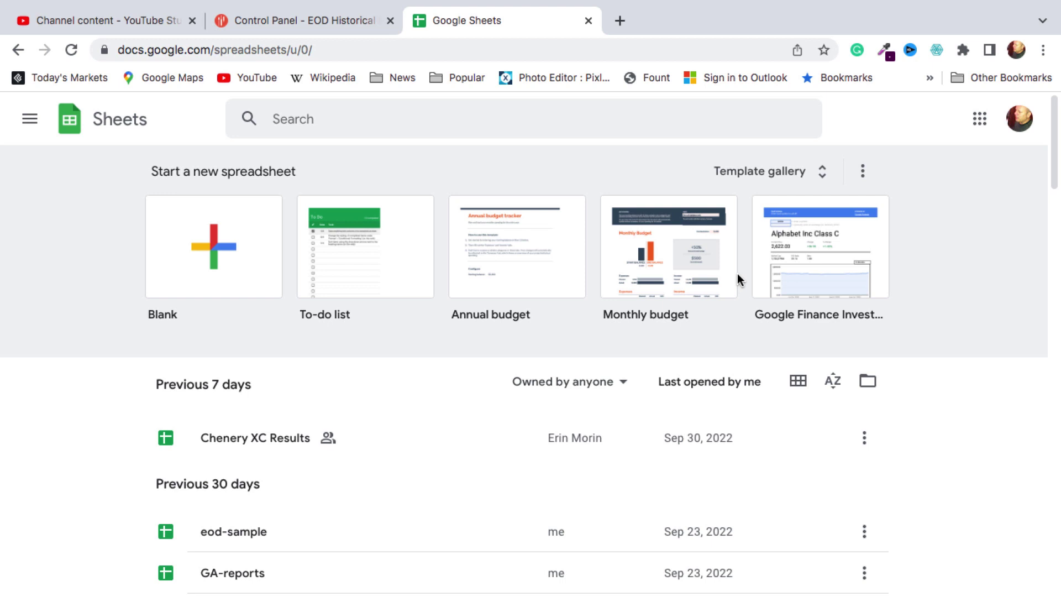
Step: Create a new blank spreadsheet
left_click(220, 269)
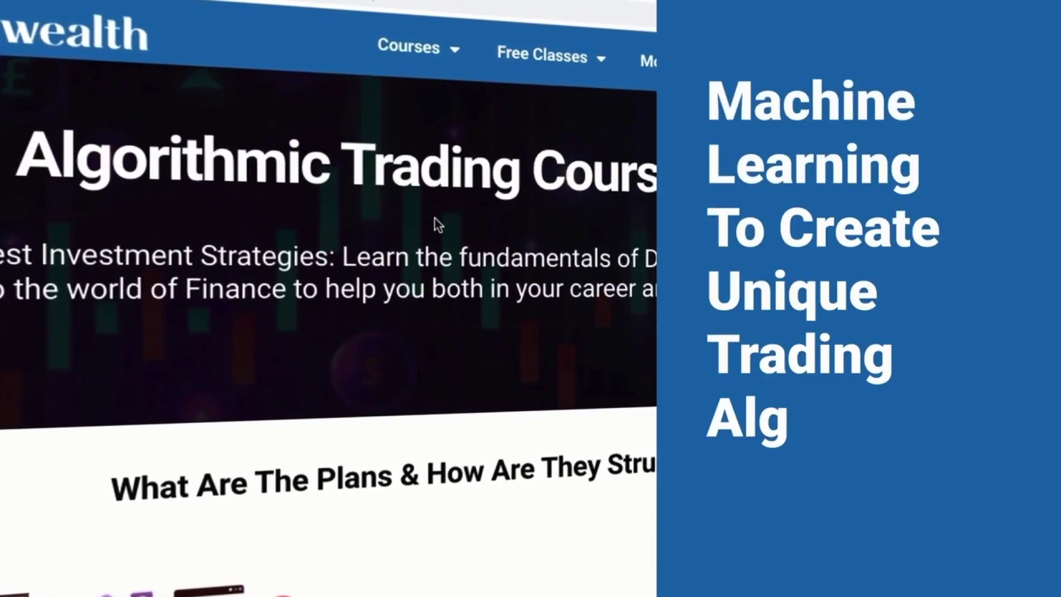
scroll(435, 218, "down", 6)
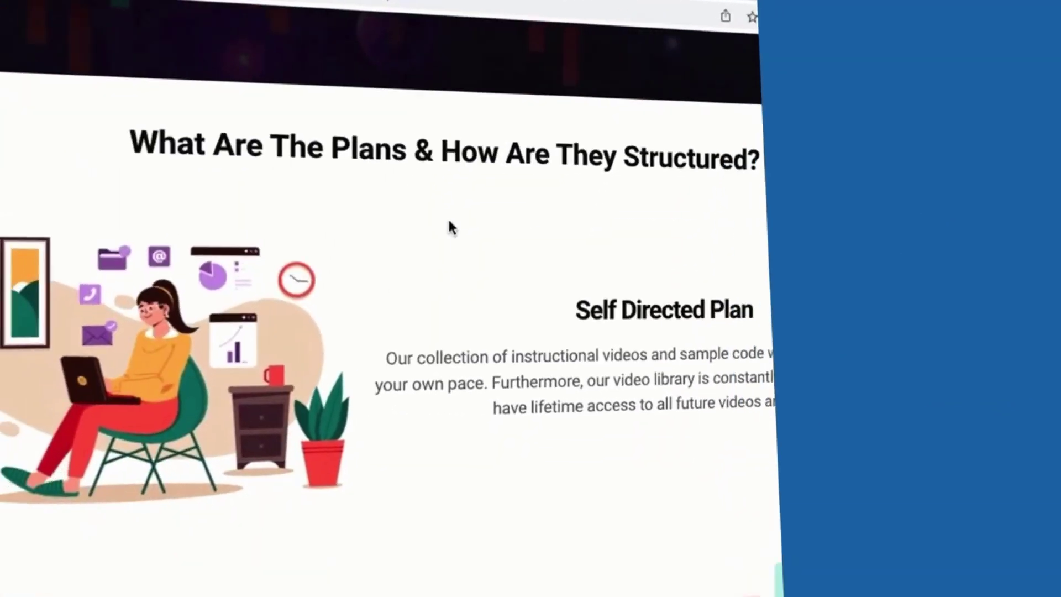
scroll(449, 225, "down", 6)
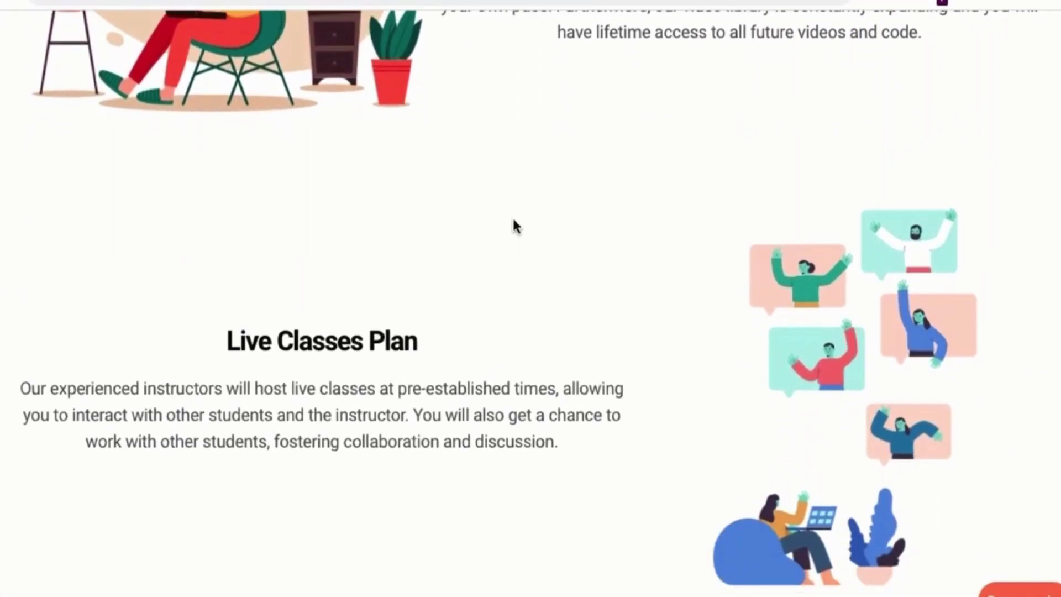
scroll(515, 227, "down", 2)
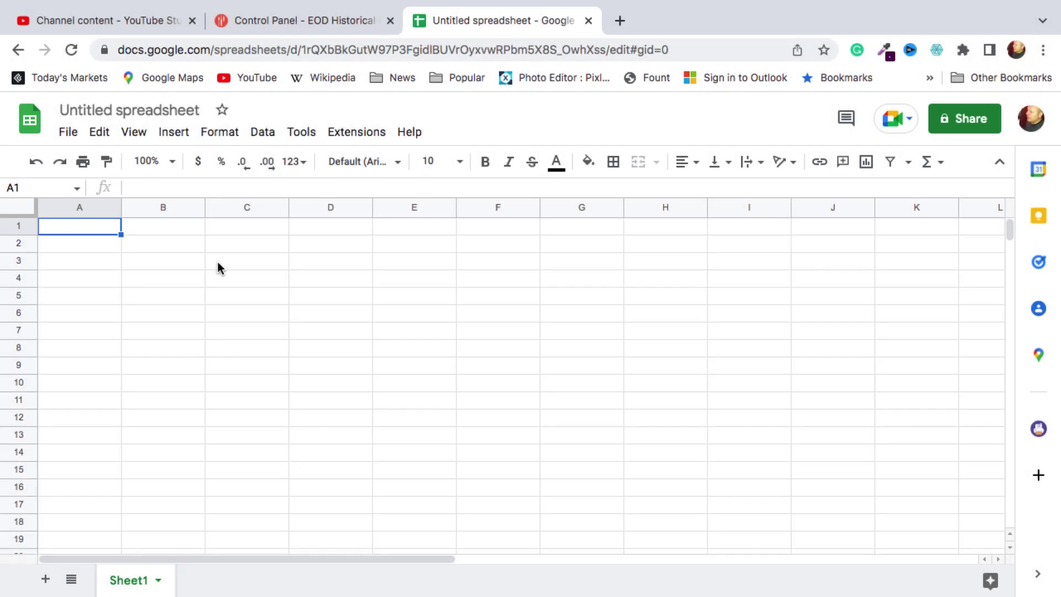
Step: Search the available add-ons for "eod" and open the listing of the EODHD Google Sheets Financial Add-In
left_click(356, 135)
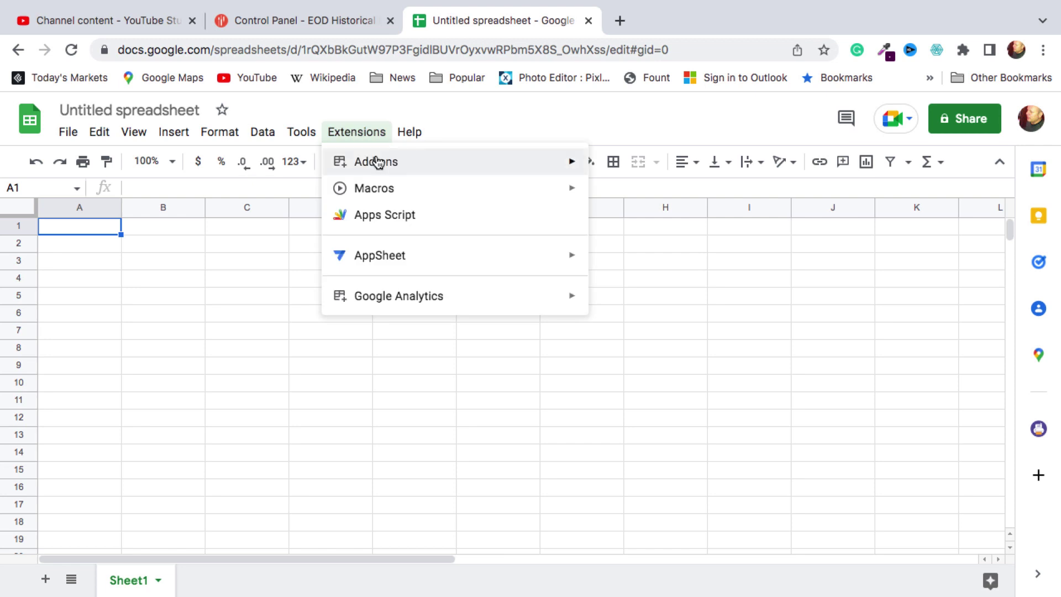
mouse_move(378, 162)
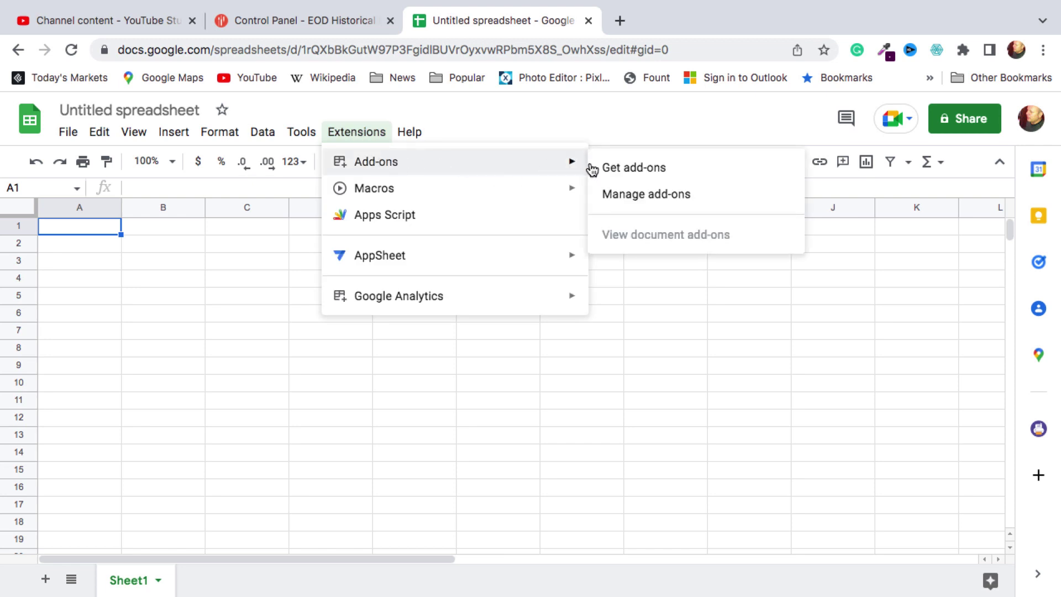
left_click(609, 169)
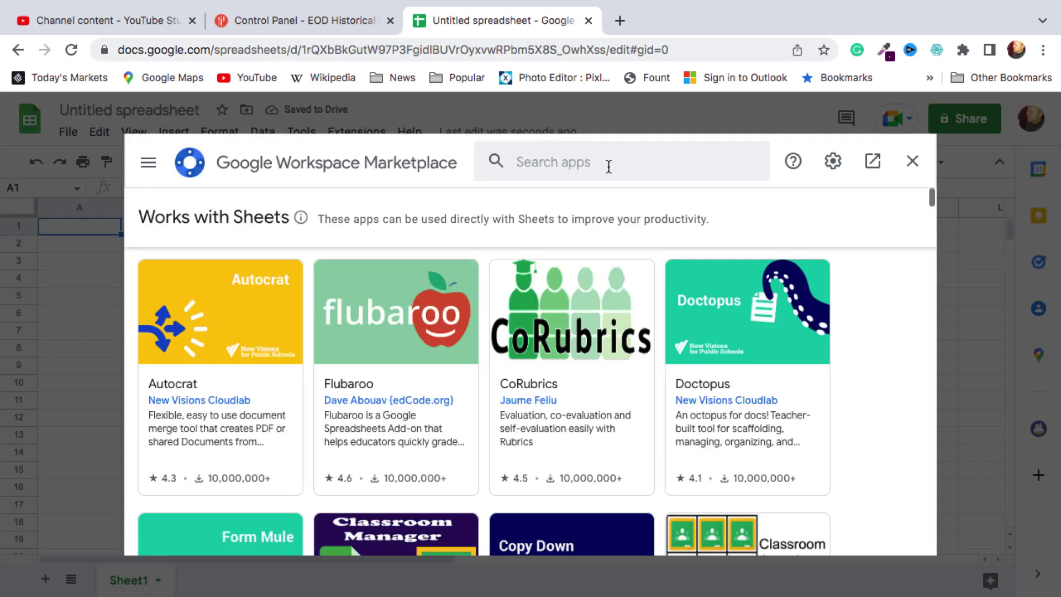
type("eod")
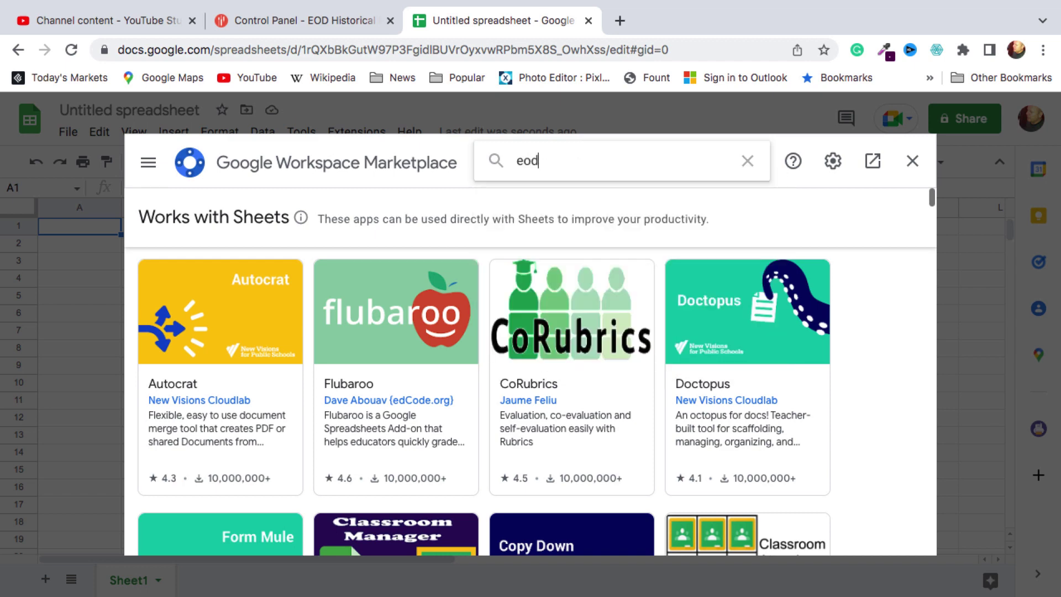
key("Return")
scroll(585, 360, "down", 3)
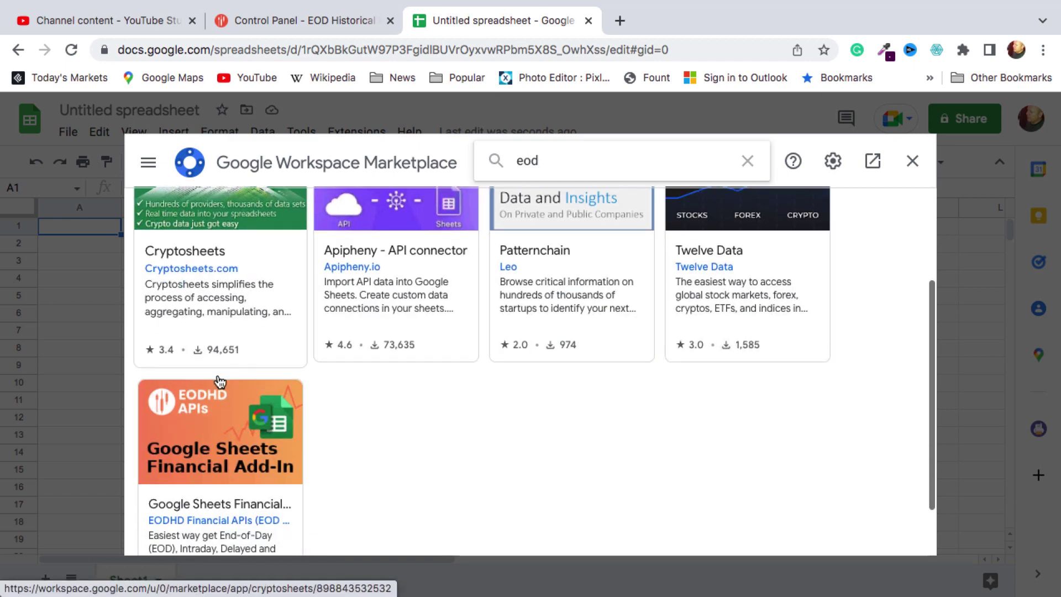
left_click(202, 403)
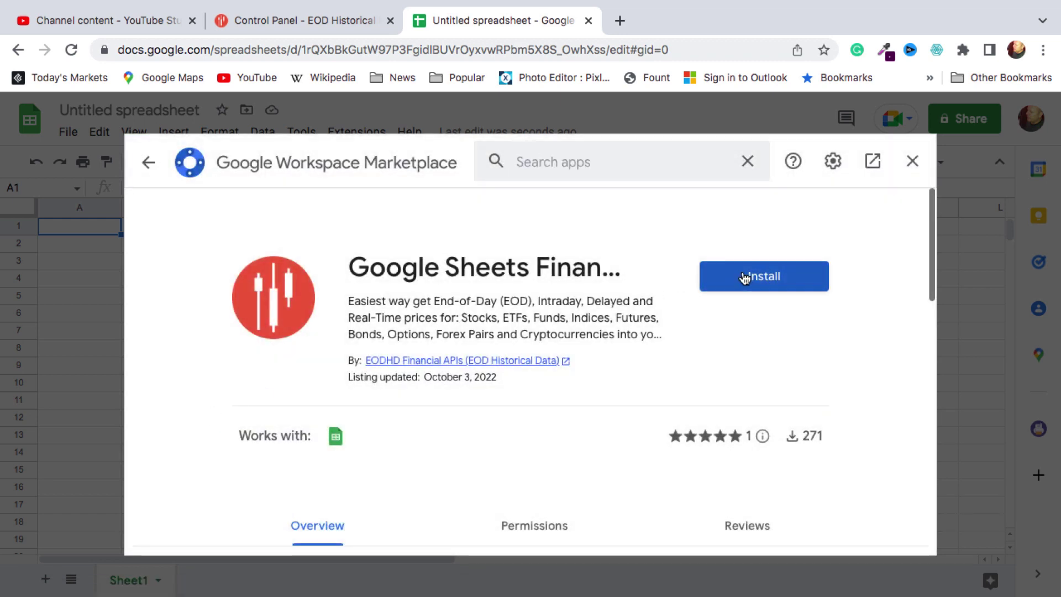
Step: Install the Google Sheets Financial Add-In, allow EODDownloader access to the Google account, and close the marketplace
left_click(752, 278)
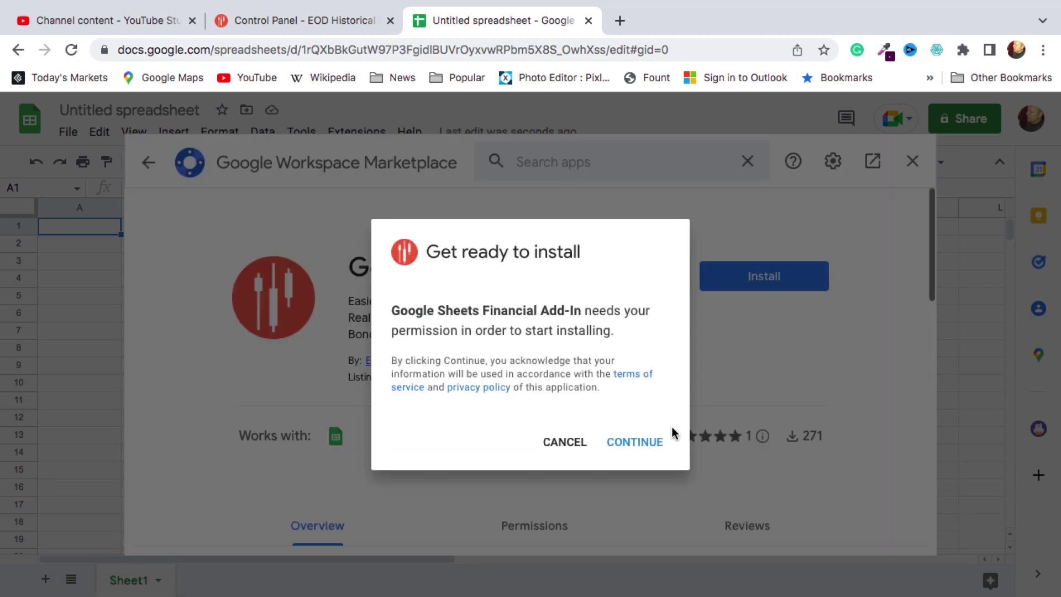
left_click(651, 441)
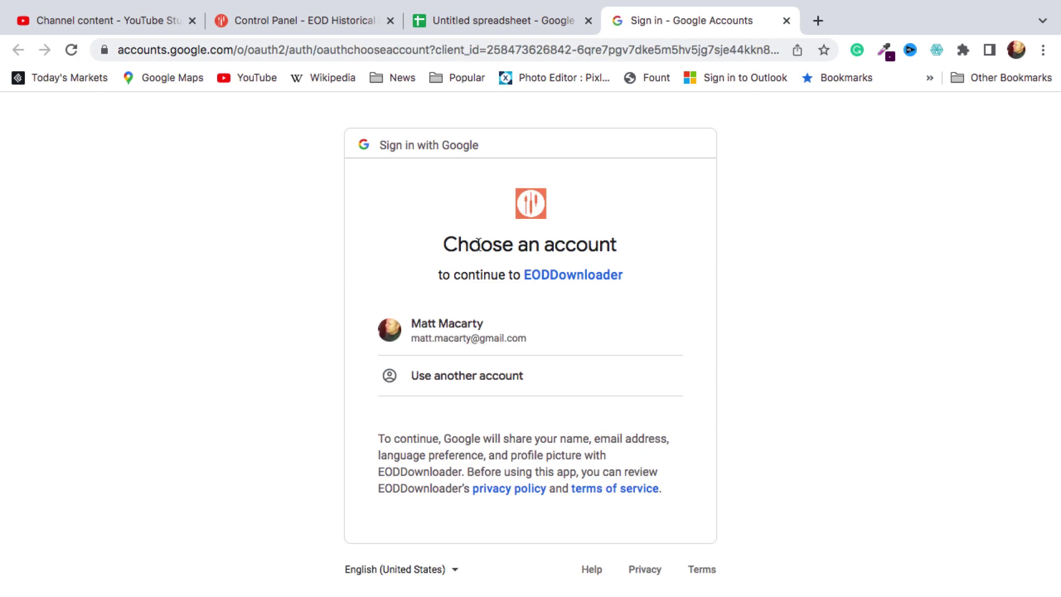
left_click(436, 332)
scroll(545, 439, "down", 5)
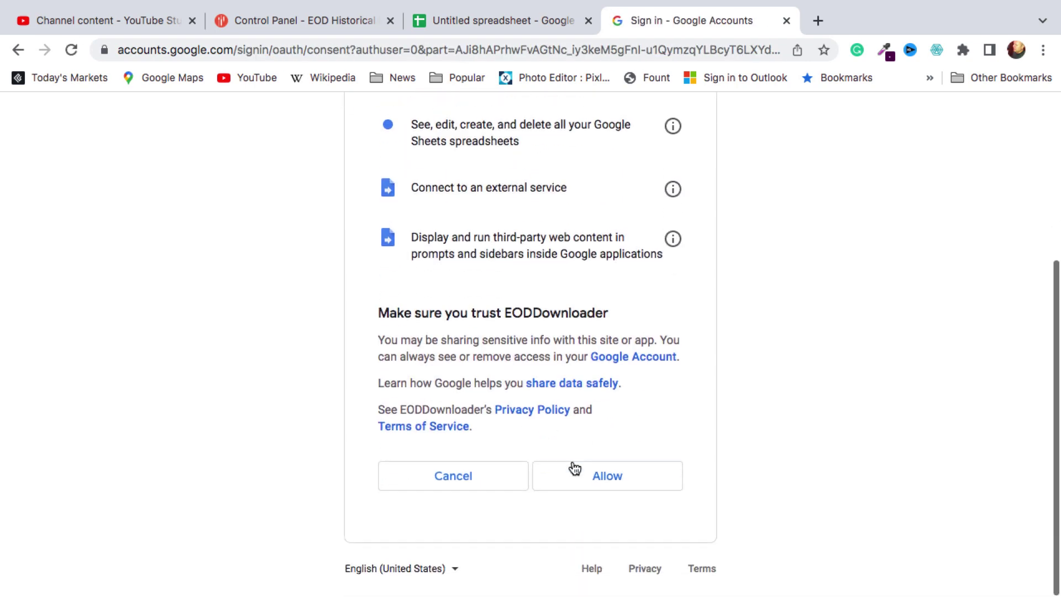
left_click(604, 476)
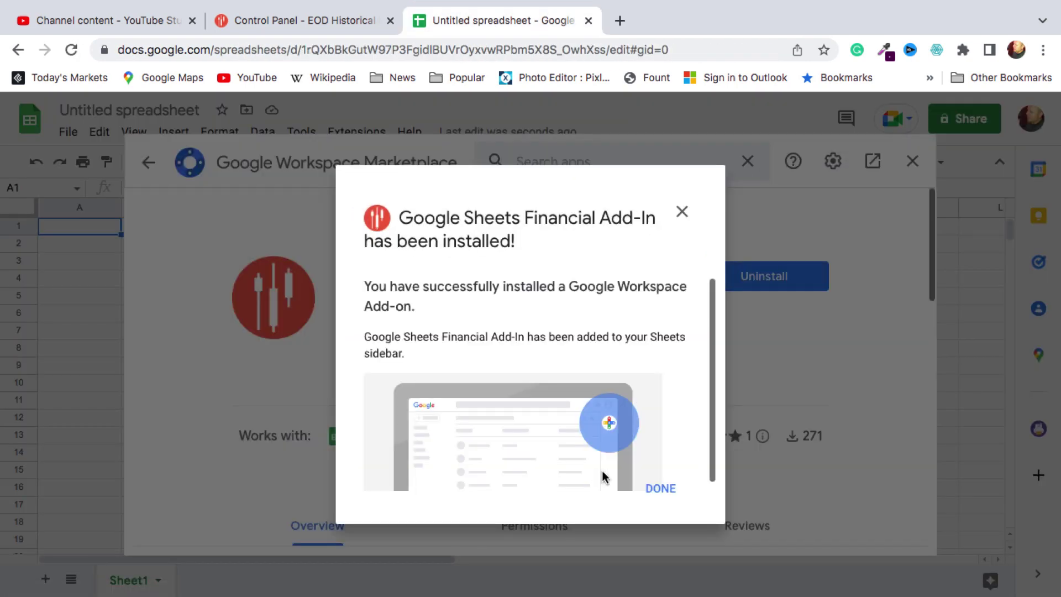
left_click(660, 486)
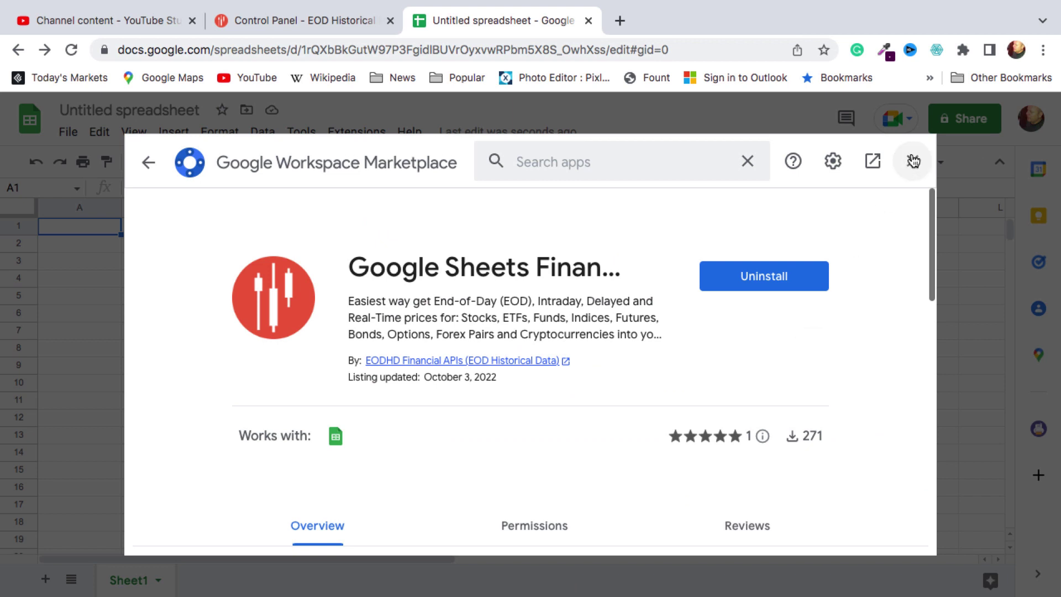
left_click(913, 161)
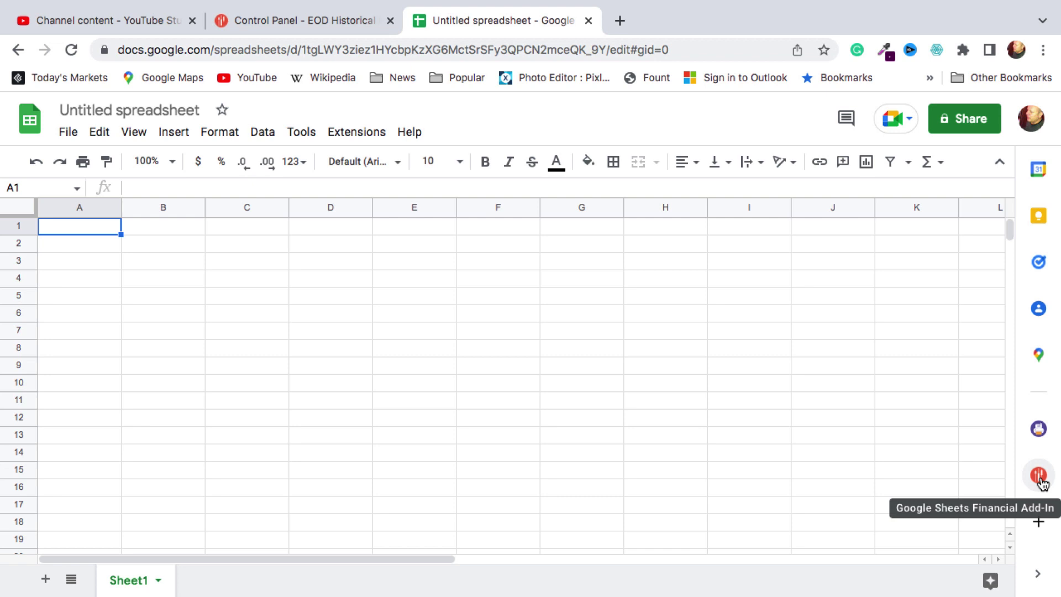
Step: Launch the Google Sheets Financial Add-In and bring up its list of financial data types
left_click(1041, 481)
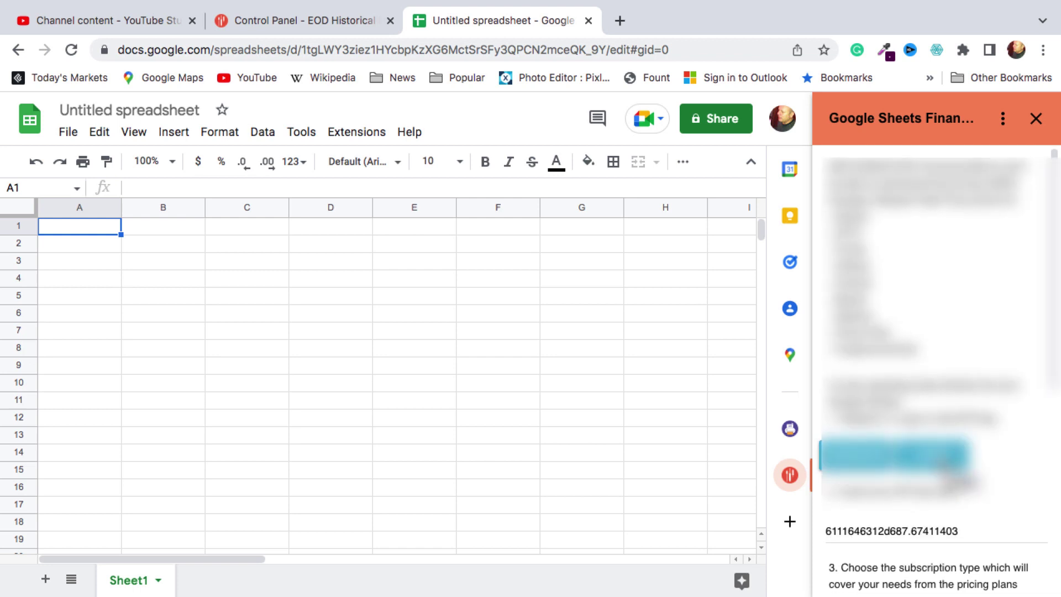
scroll(943, 466, "down", 3)
scroll(940, 371, "down", 5)
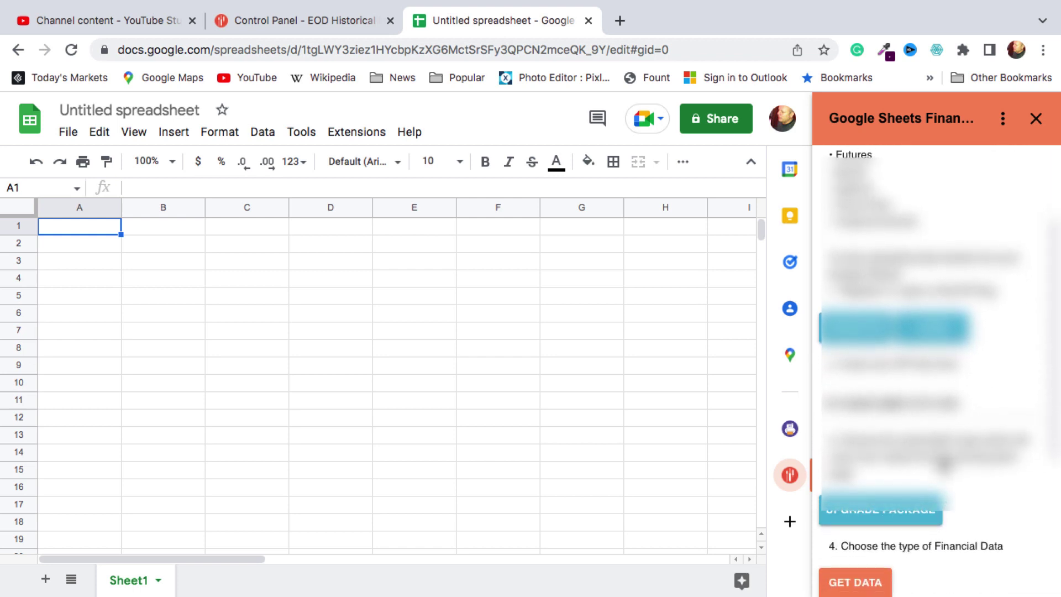
scroll(940, 370, "down", 5)
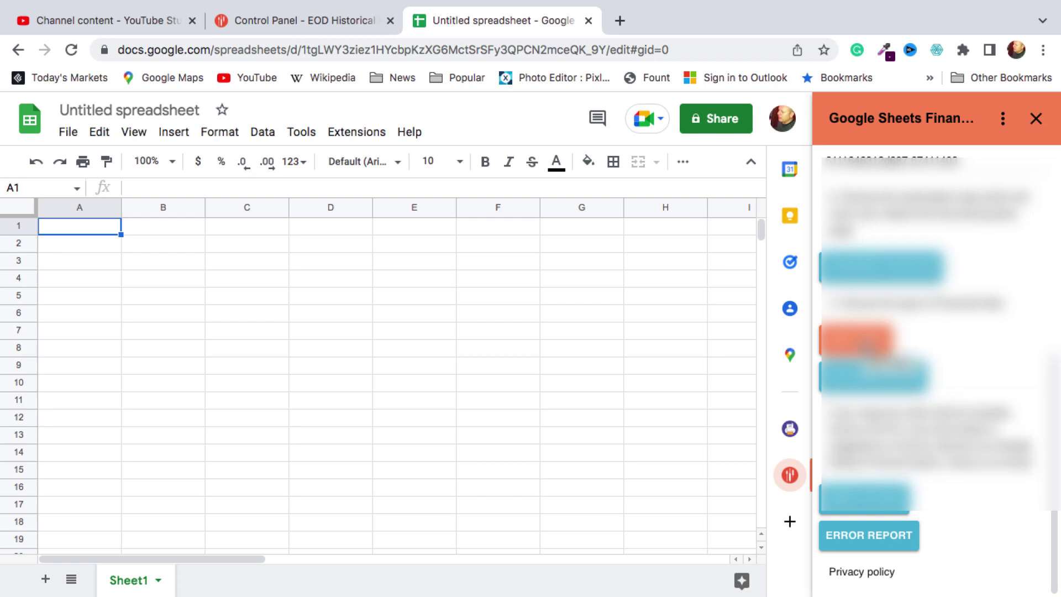
scroll(934, 370, "up", 2)
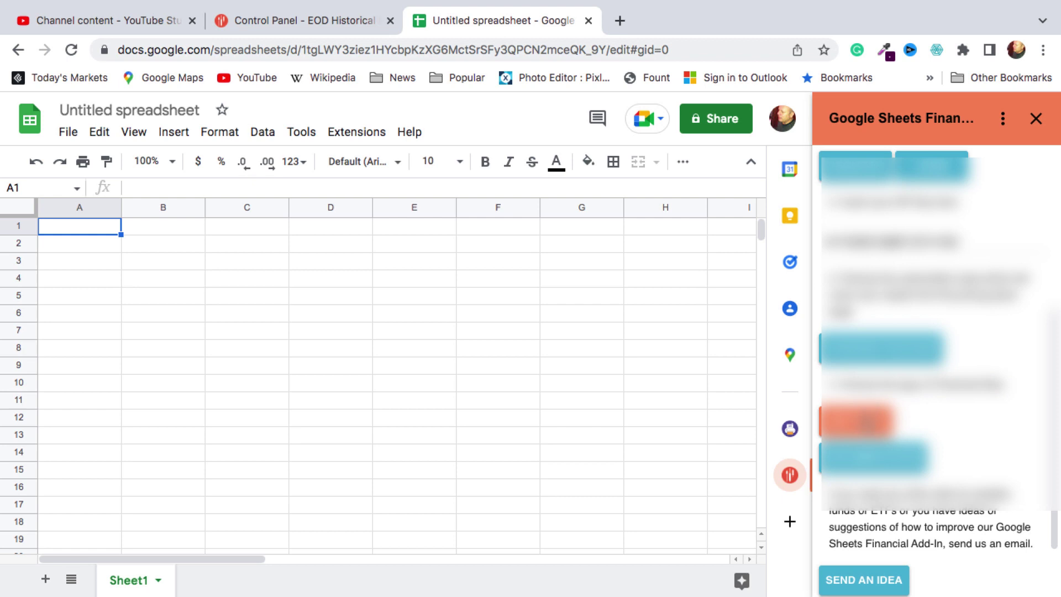
left_click(862, 420)
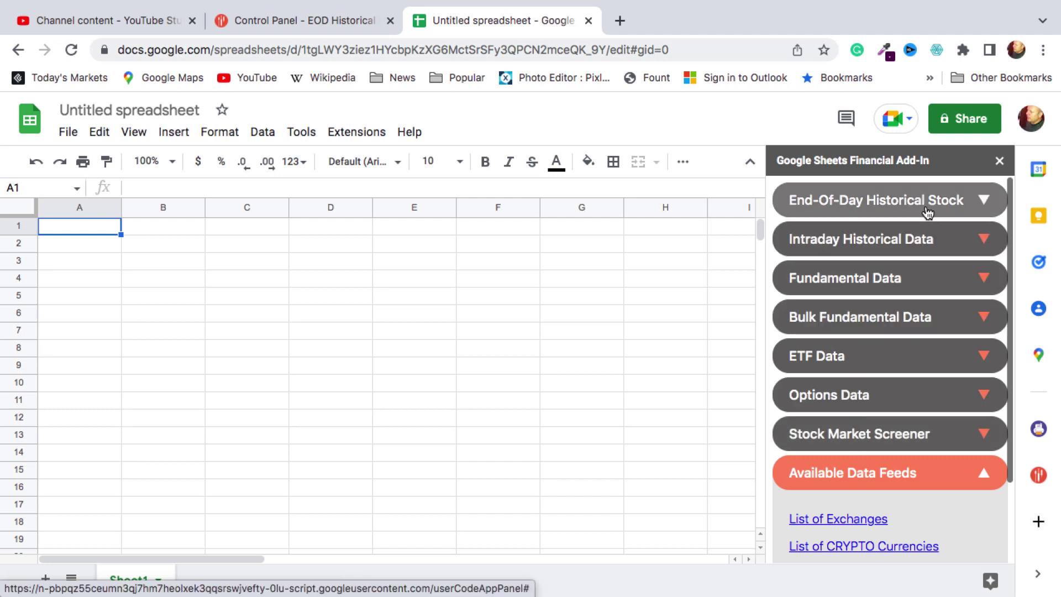
Step: Retrieve daily End-Of-Day Historical Stock data for the ticker AAPL with a chart included
left_click(983, 203)
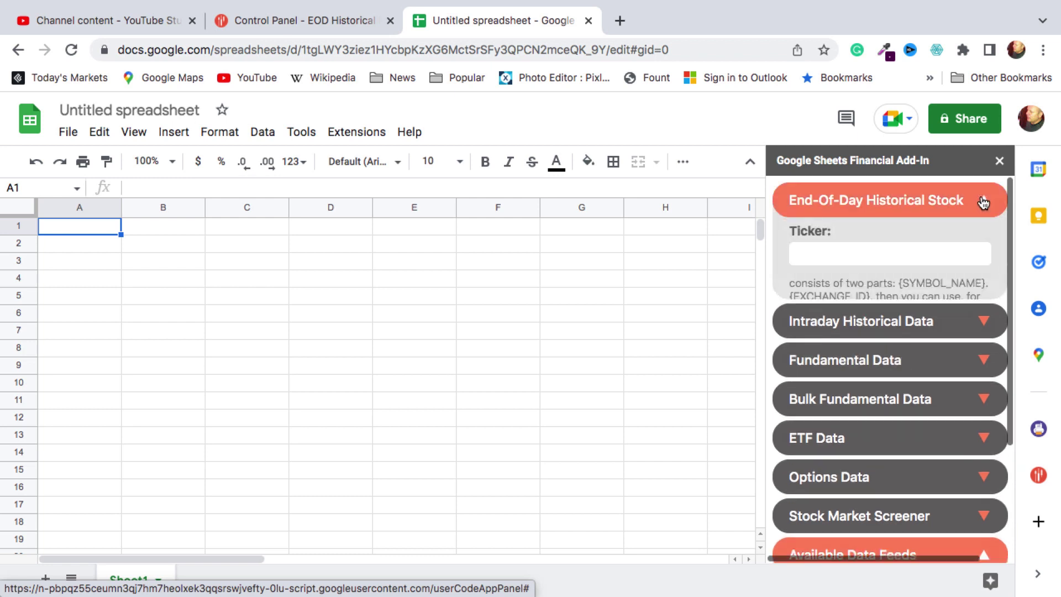
left_click(906, 258)
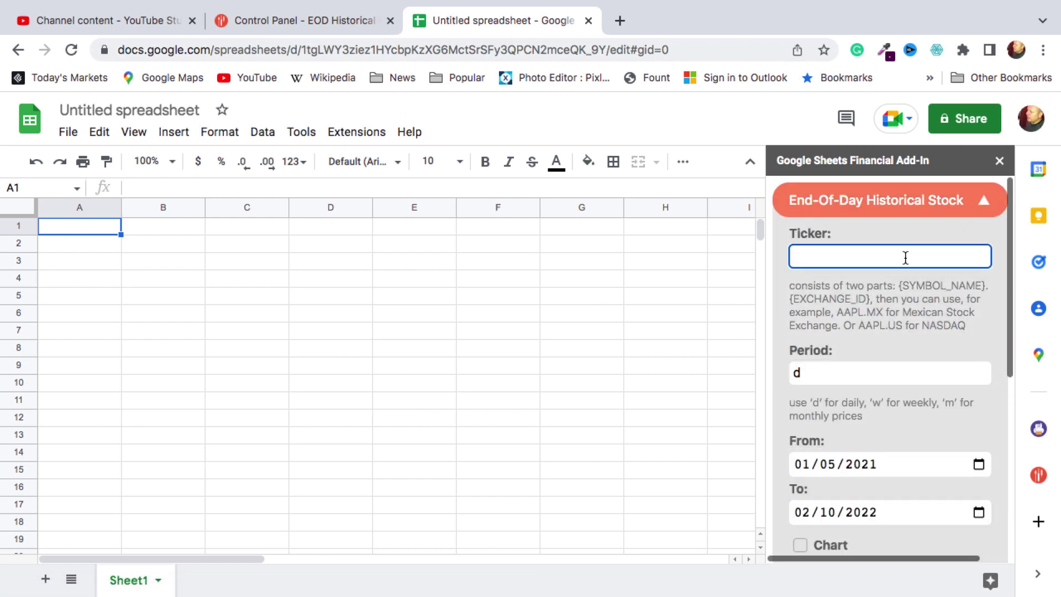
type("AAPL")
scroll(898, 448, "down", 1)
scroll(898, 447, "down", 1)
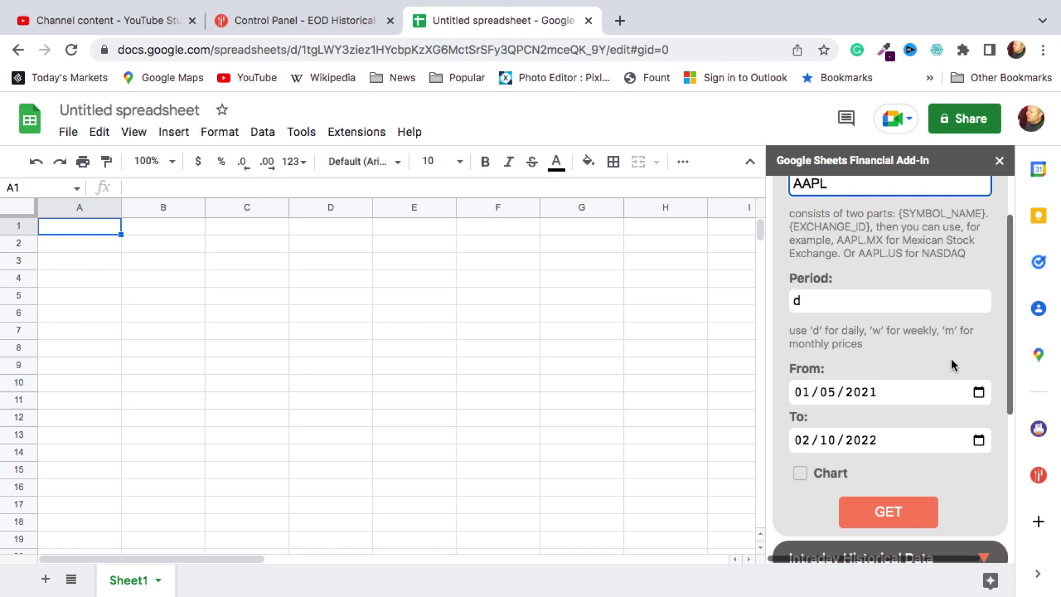
scroll(940, 412, "down", 1)
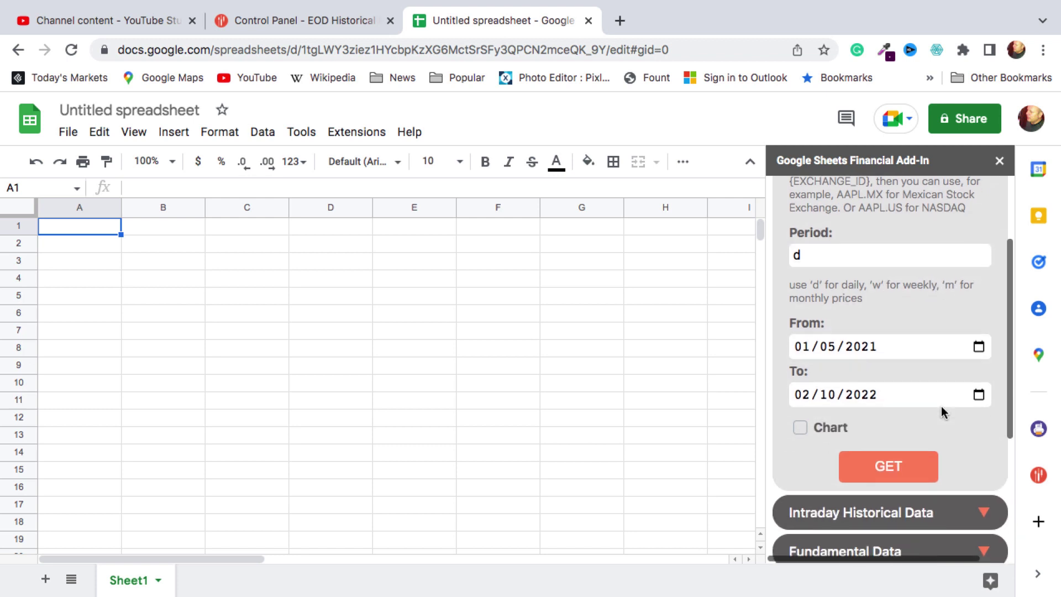
left_click(801, 429)
left_click(878, 470)
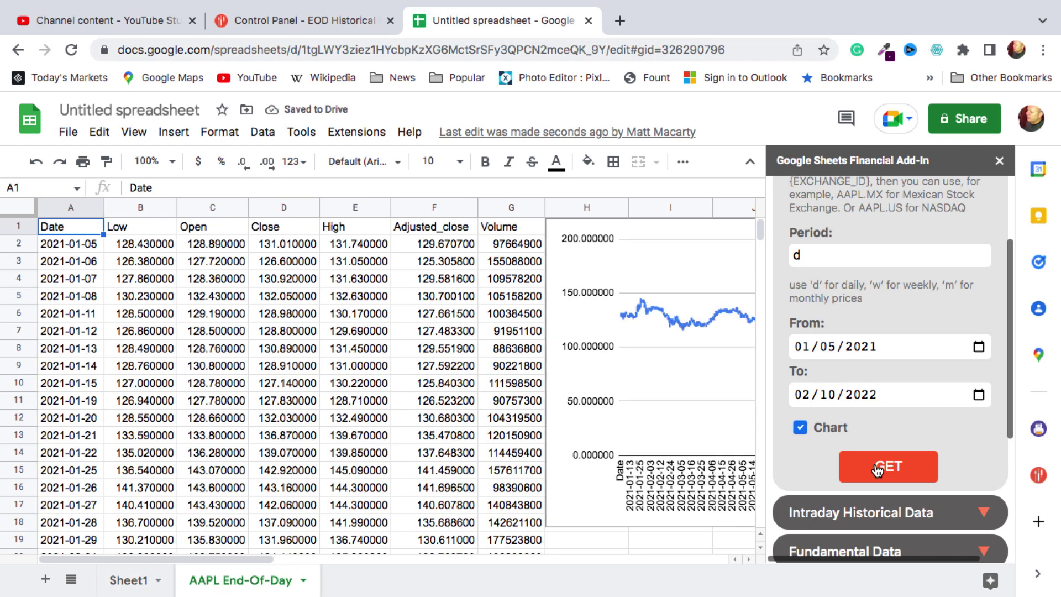
Step: Close the add-in and examine the full AAPL price chart beside the imported price table
left_click(997, 163)
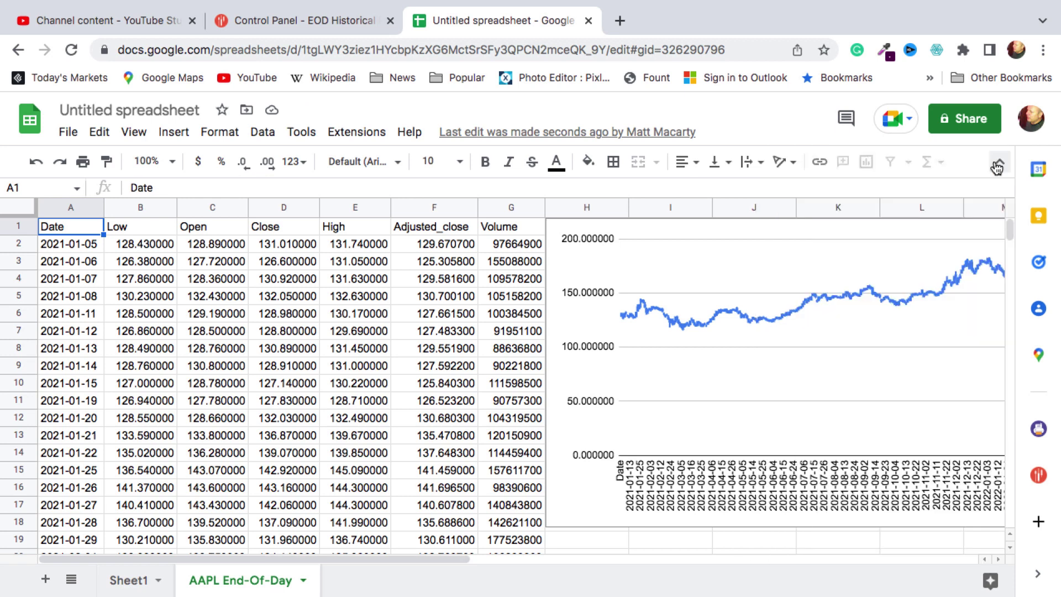
scroll(844, 326, "right", 3)
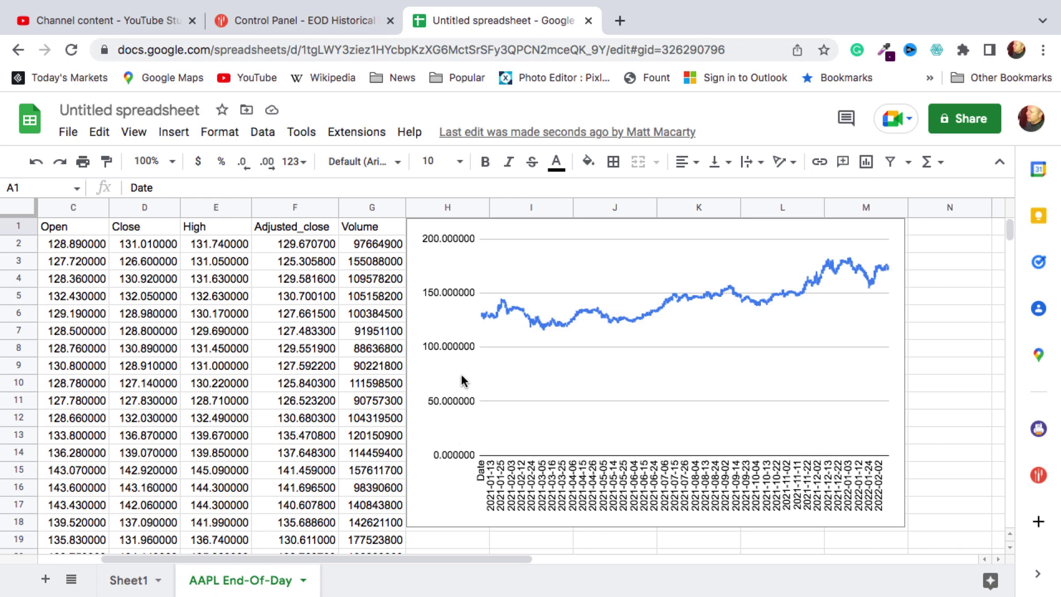
scroll(746, 384, "left", 1)
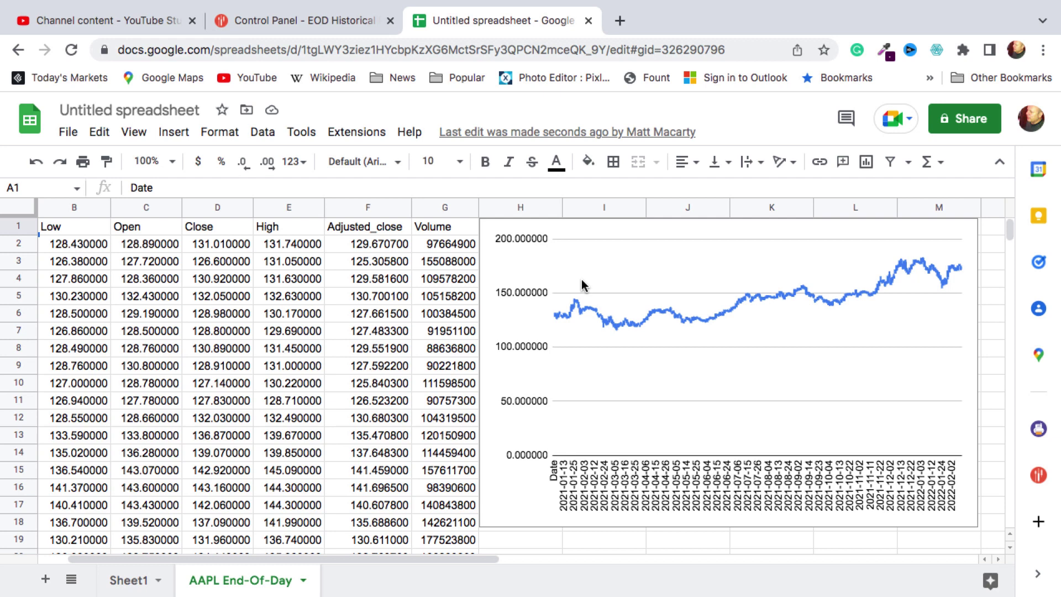
Step: Reopen the Financial Add-In and review the options for Intraday Historical Data
left_click(1042, 479)
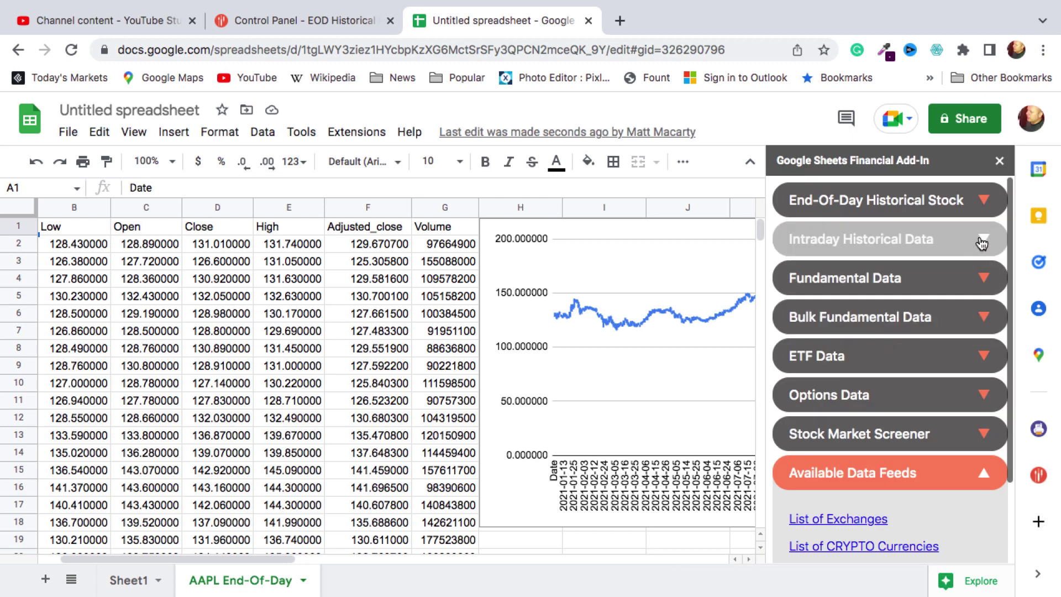
left_click(982, 241)
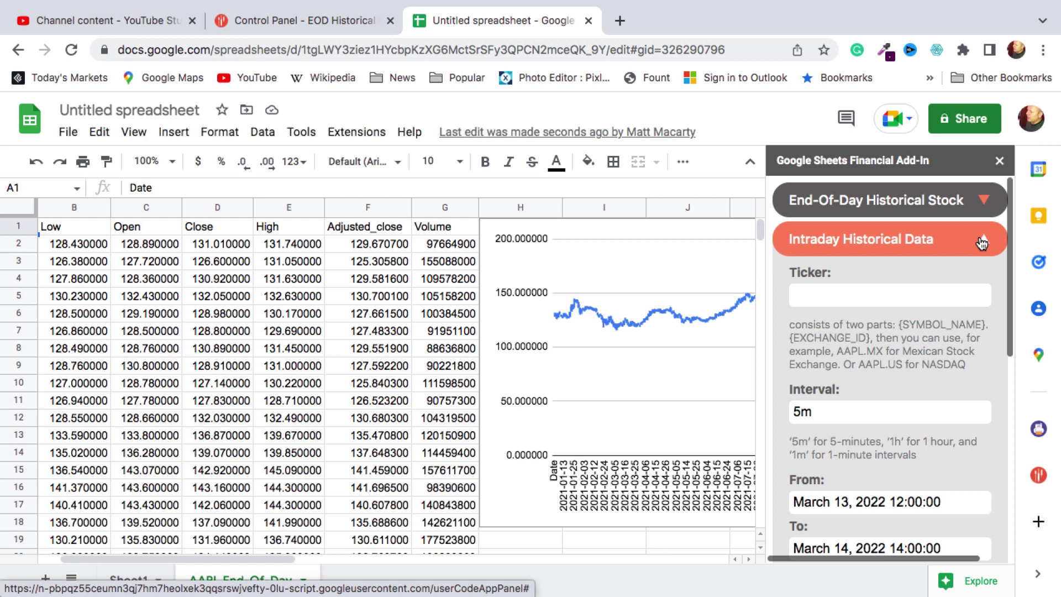
left_click(982, 243)
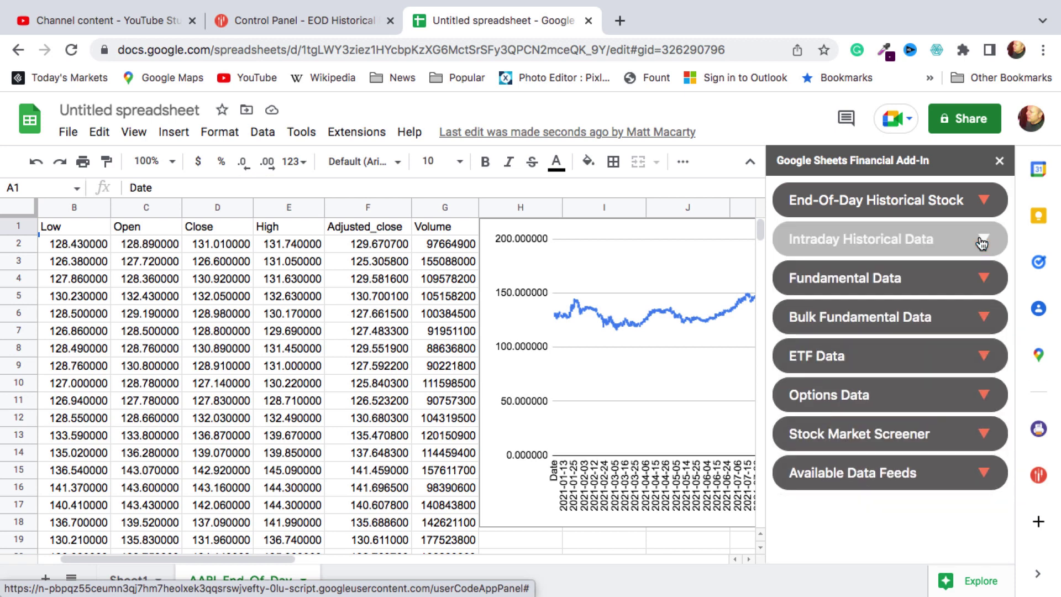
Step: Retrieve the Fundamental Data for the ticker AAPL
left_click(985, 281)
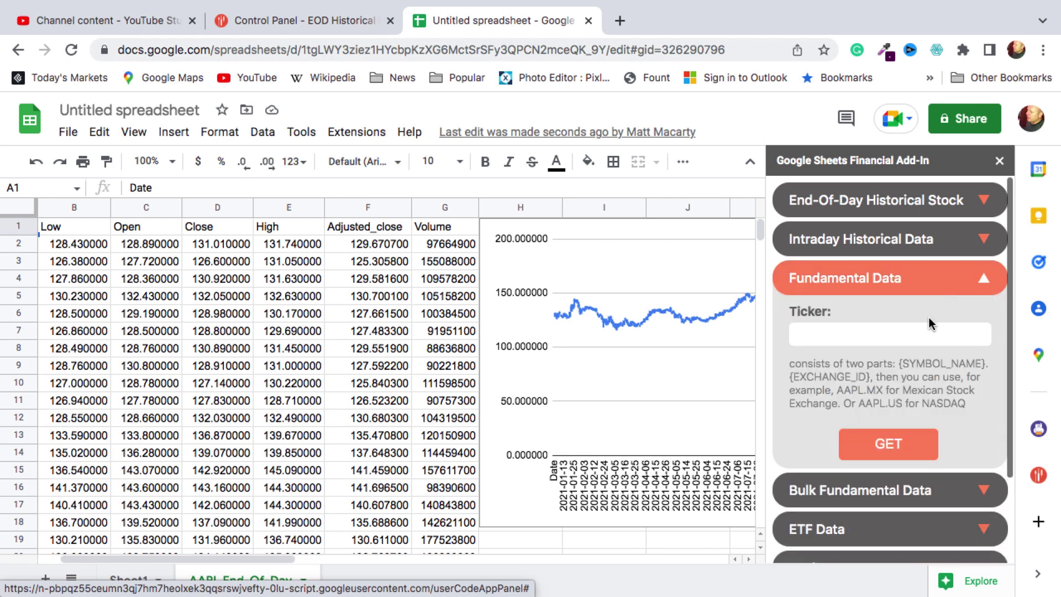
left_click(923, 333)
type("A")
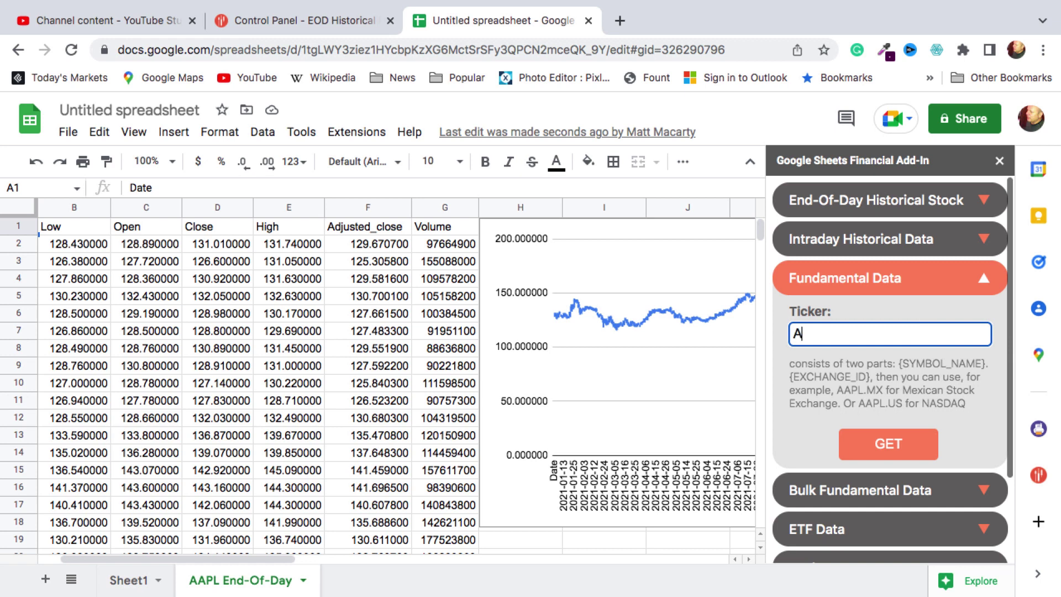
type("APL")
left_click(891, 445)
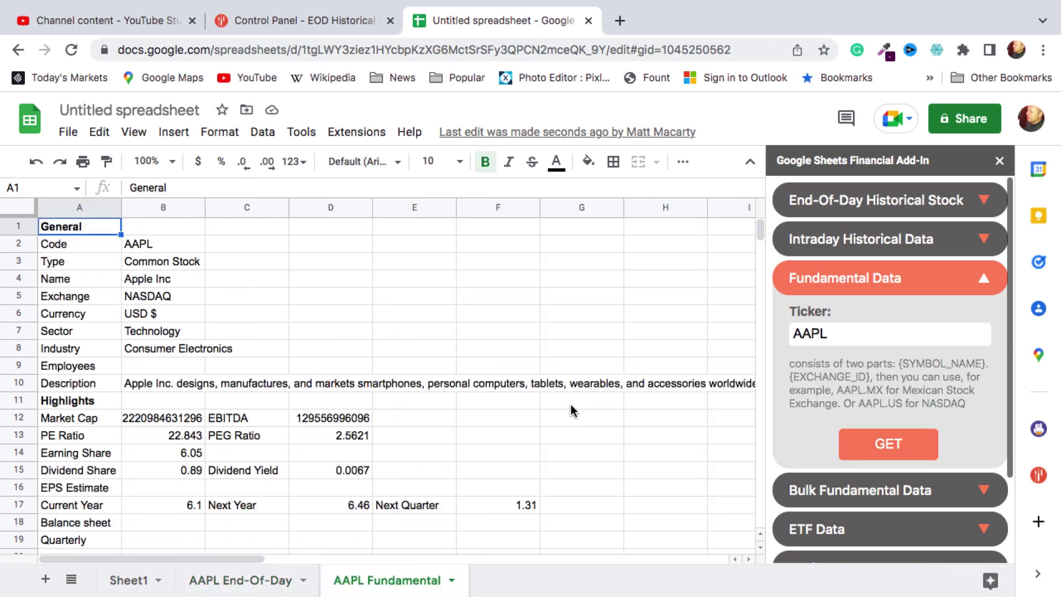
Step: Examine the imported AAPL fundamental data, including the highlights and the rows and columns of the quarterly balance sheet
scroll(570, 409, "down", 5)
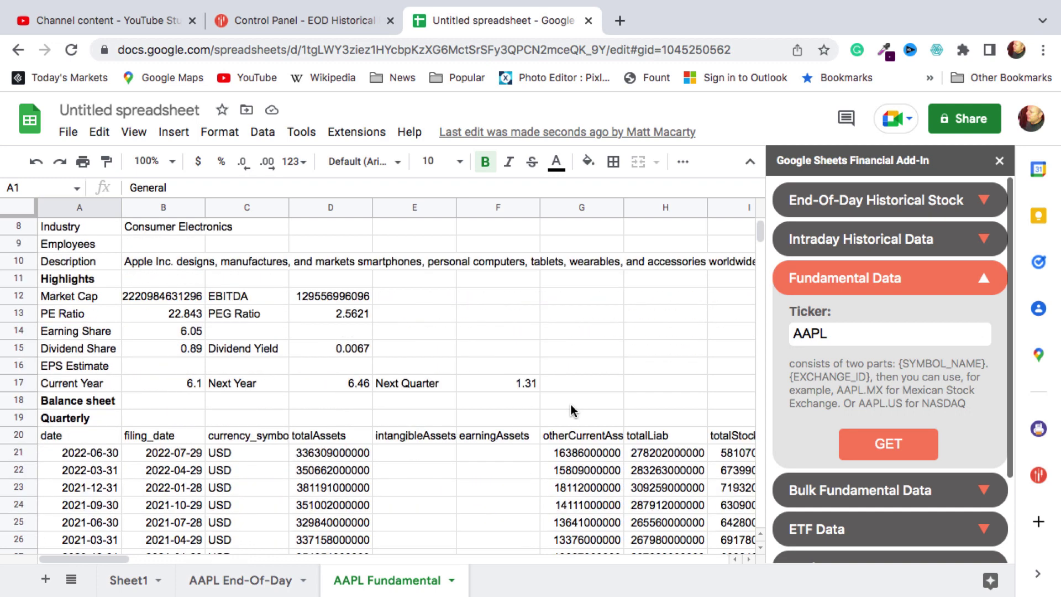
scroll(573, 410, "down", 5)
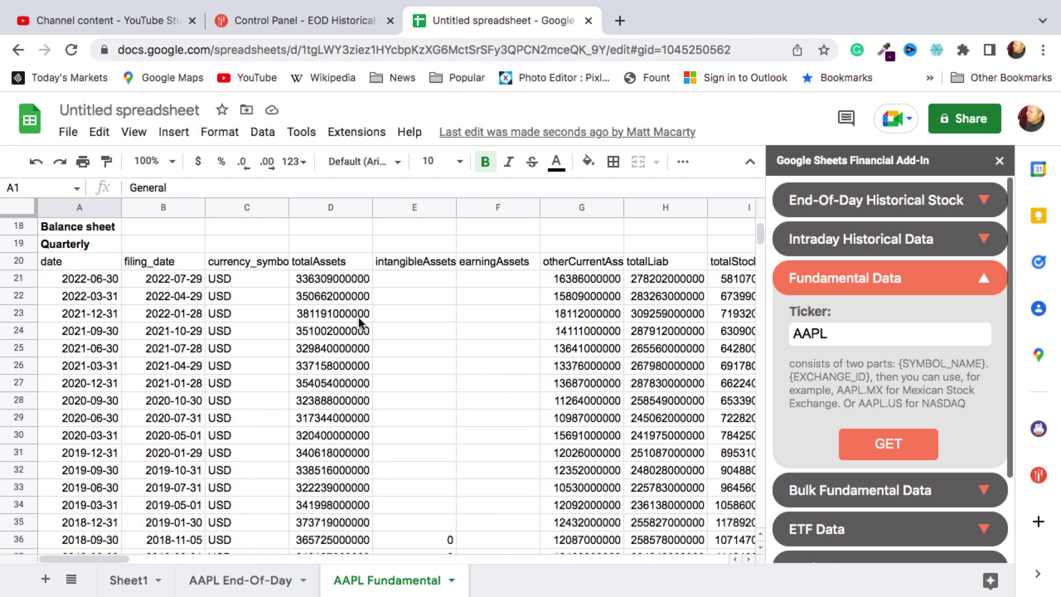
scroll(360, 322, "down", 2)
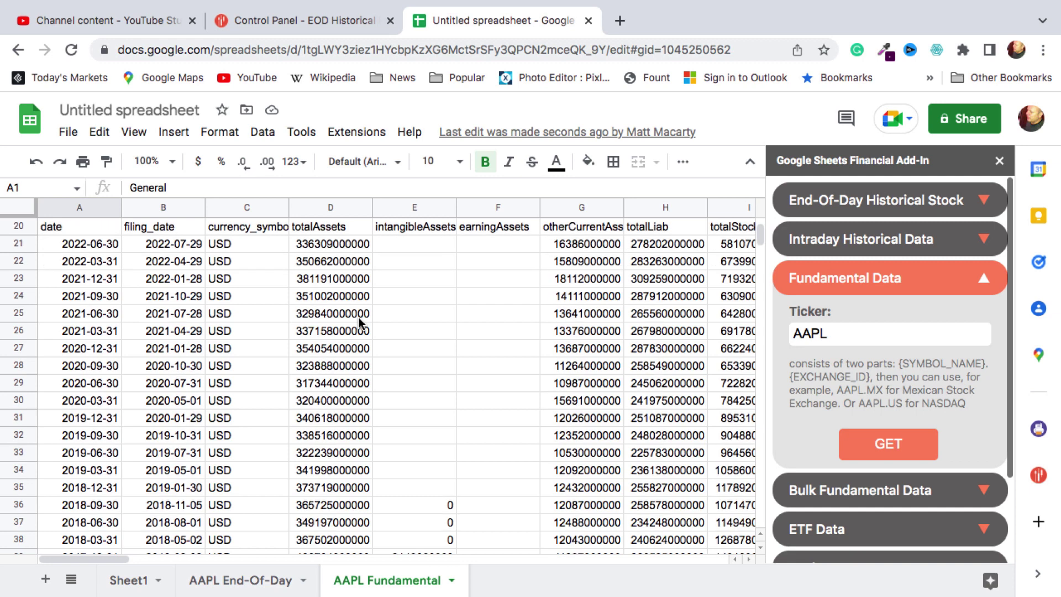
scroll(359, 322, "down", 6)
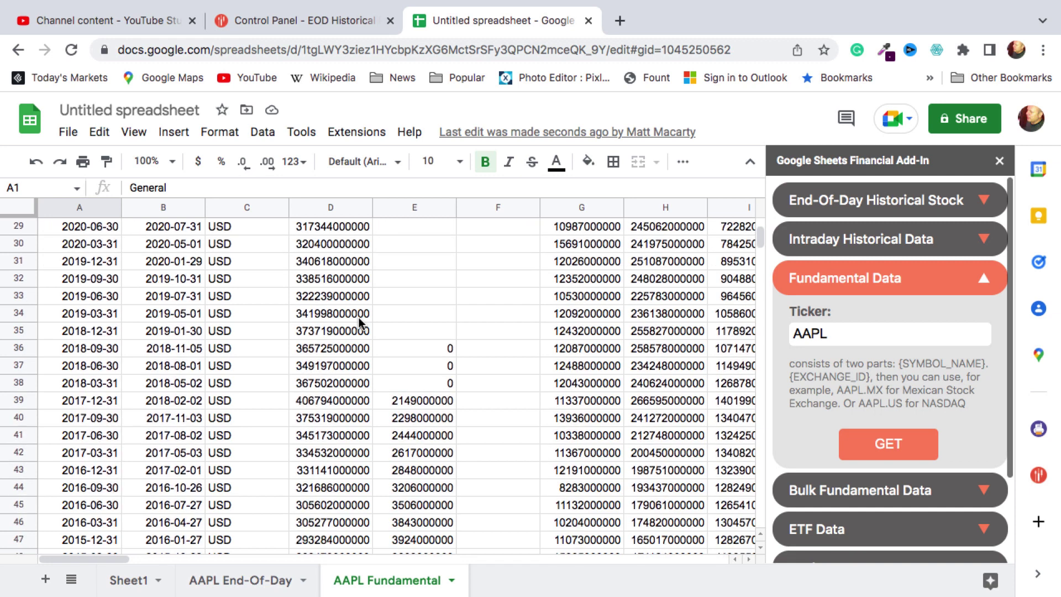
scroll(359, 323, "down", 5)
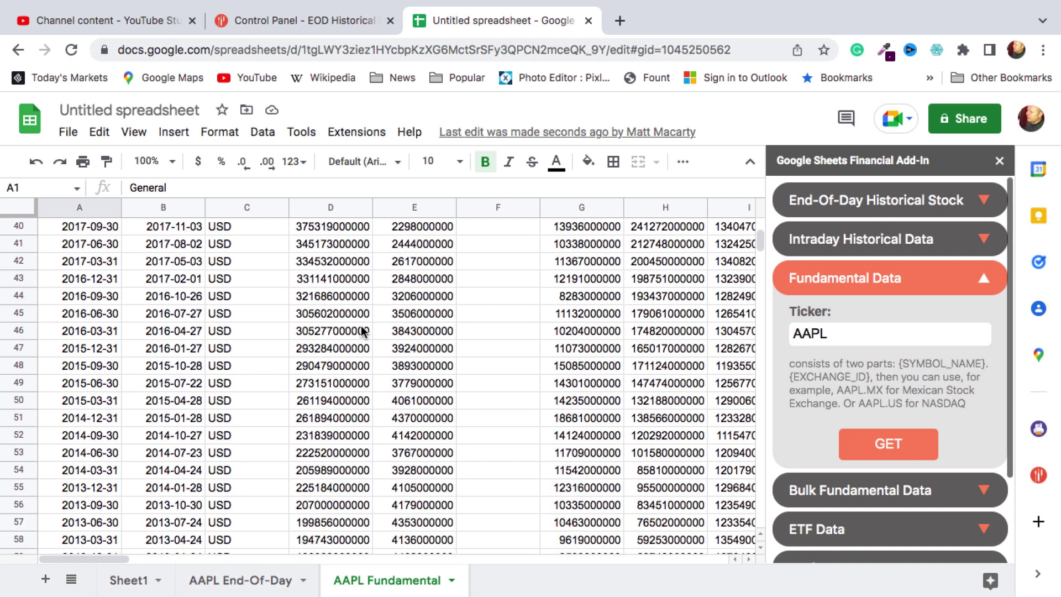
scroll(363, 331, "down", 3)
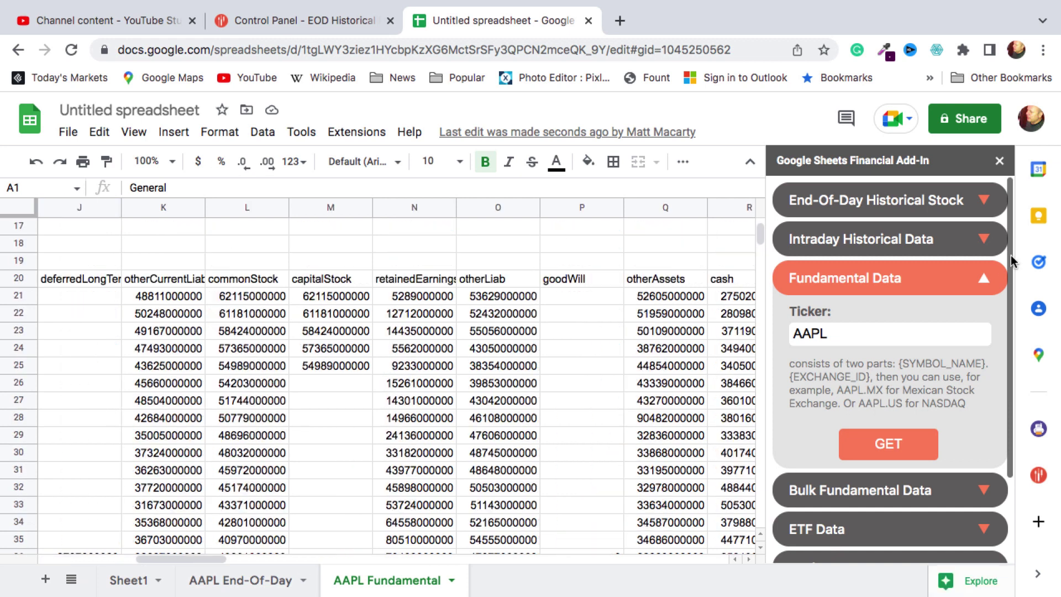
Step: Review the request options for Bulk Fundamental Data and ETF Data in the Financial Add-In
left_click(989, 283)
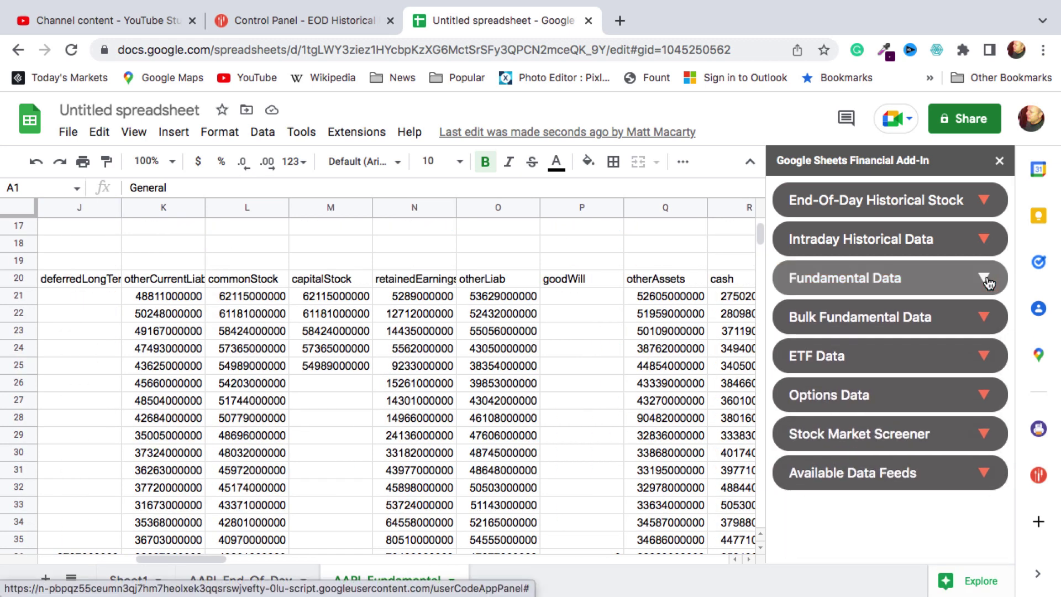
left_click(973, 317)
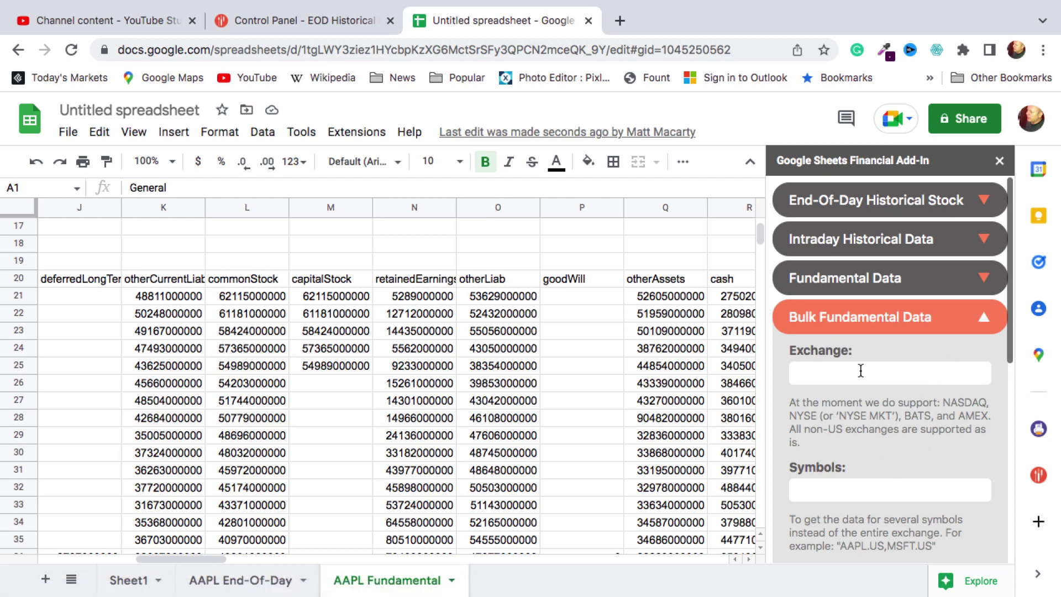
left_click(915, 318)
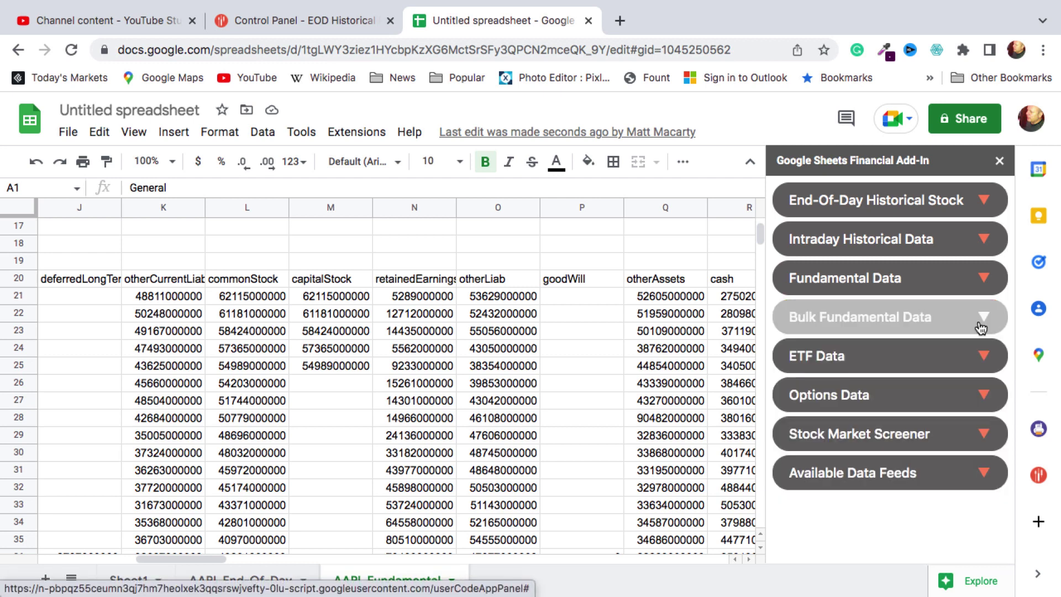
left_click(984, 357)
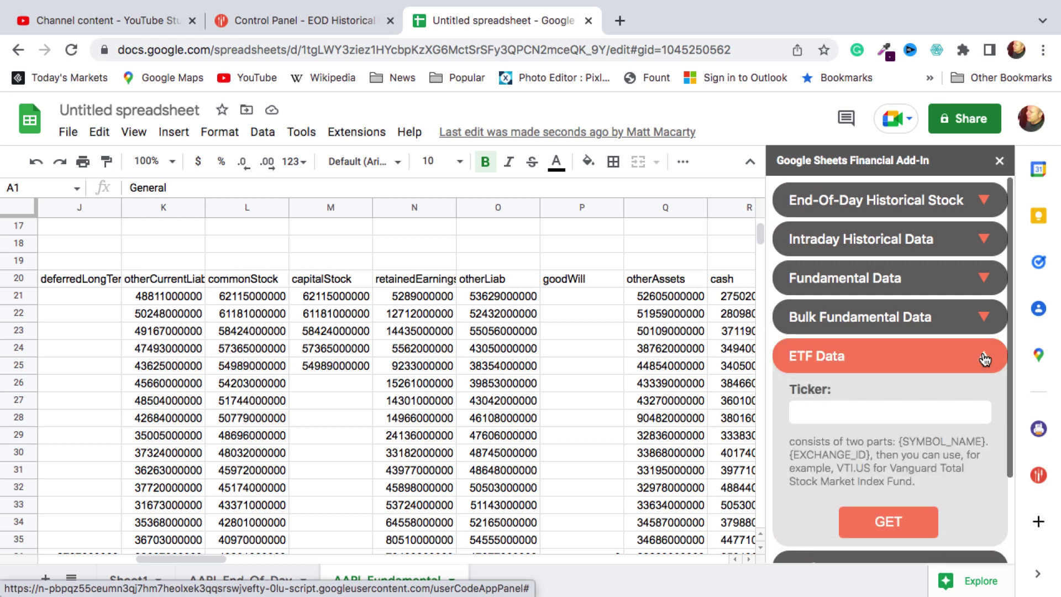
left_click(986, 357)
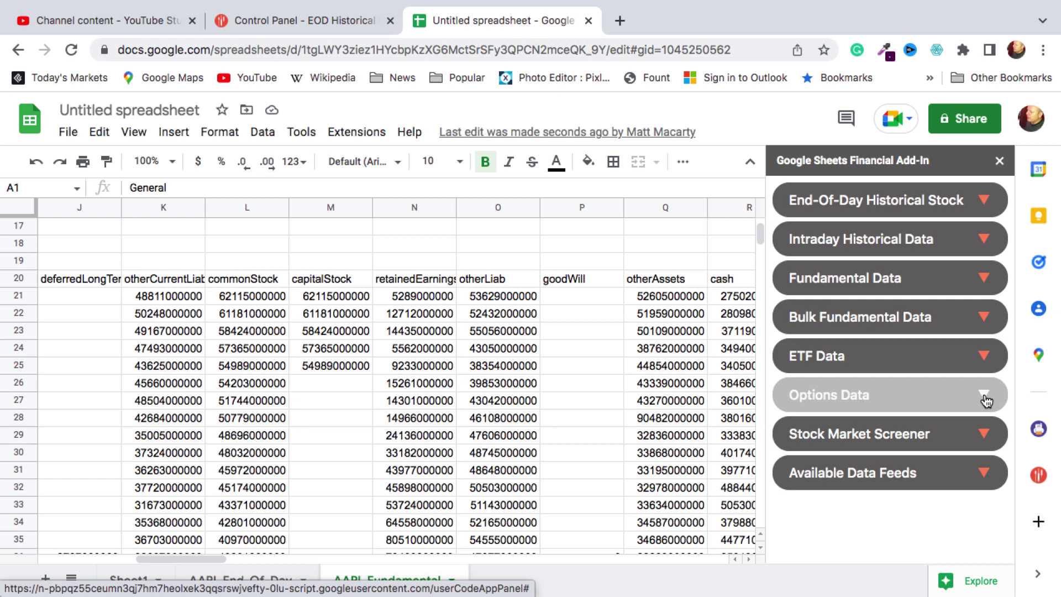
Step: Set up an Options Data request for ticker AAPL with expiration dates from 10/03/2022 to 10/21/2022
left_click(987, 399)
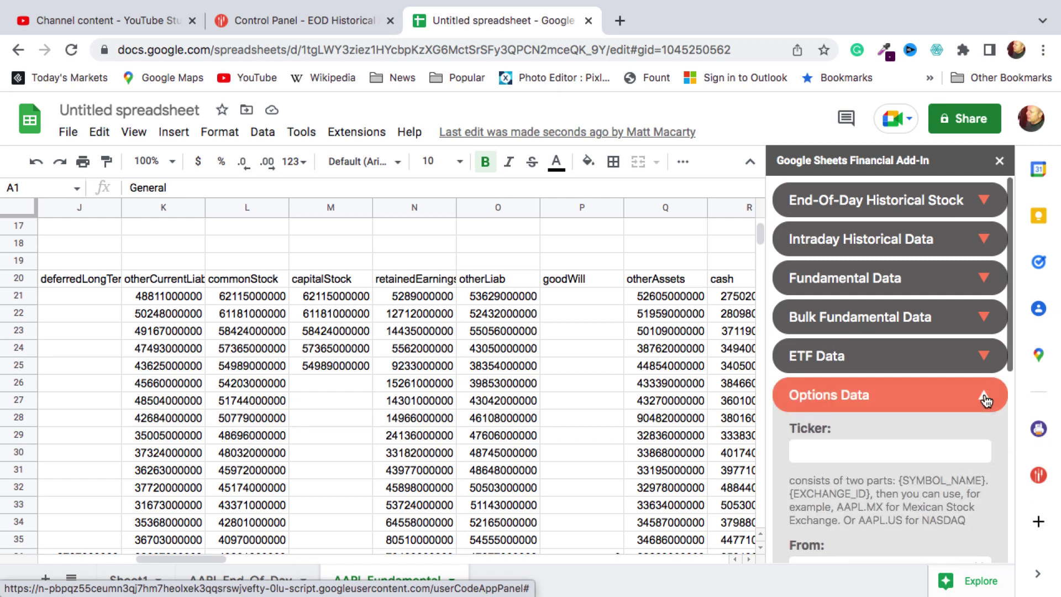
scroll(986, 399, "down", 5)
left_click(887, 279)
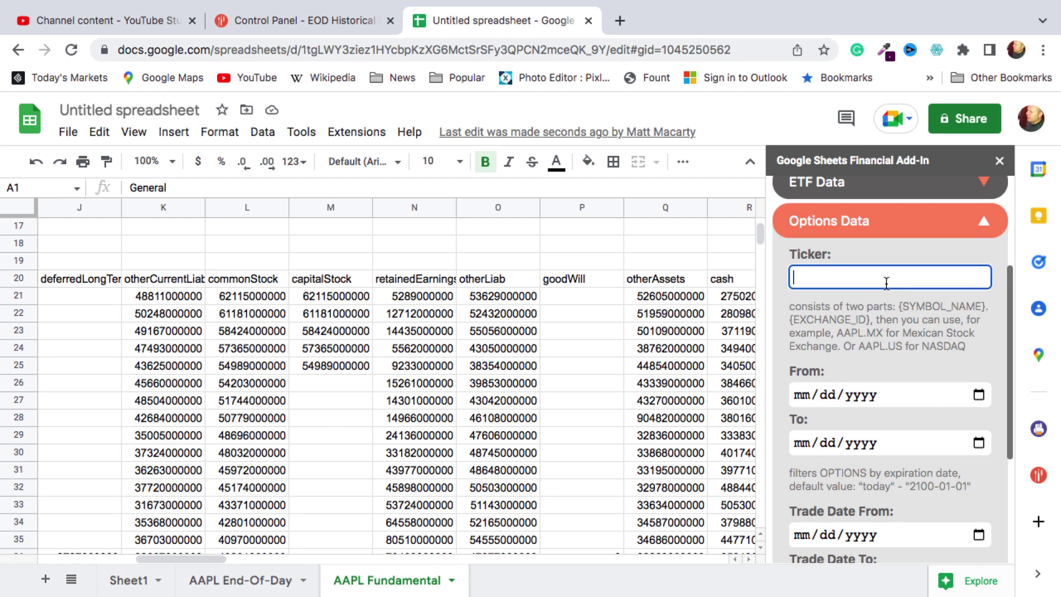
type("AAPL")
left_click(980, 395)
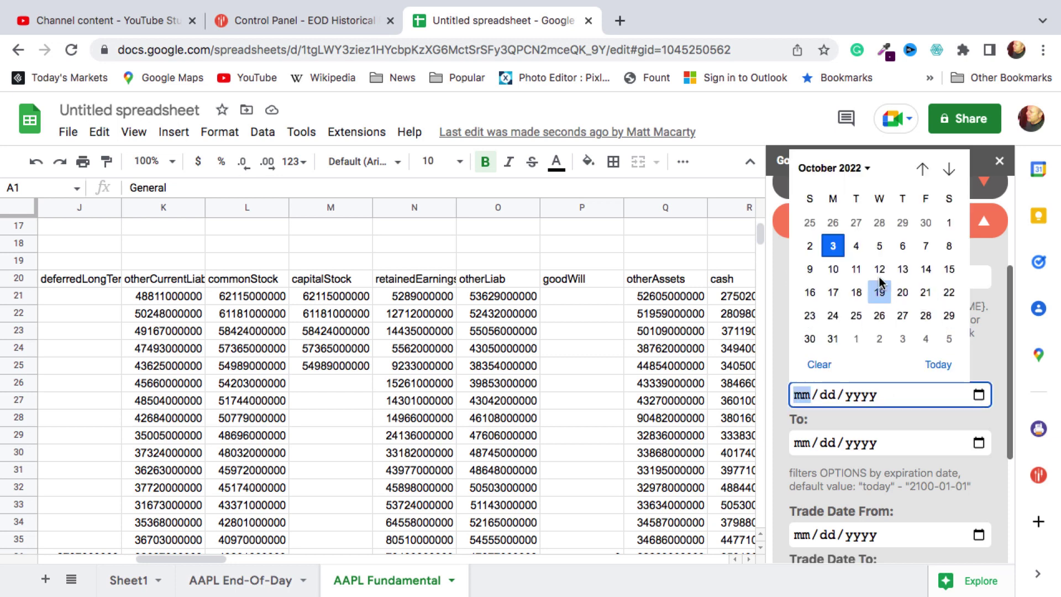
left_click(833, 246)
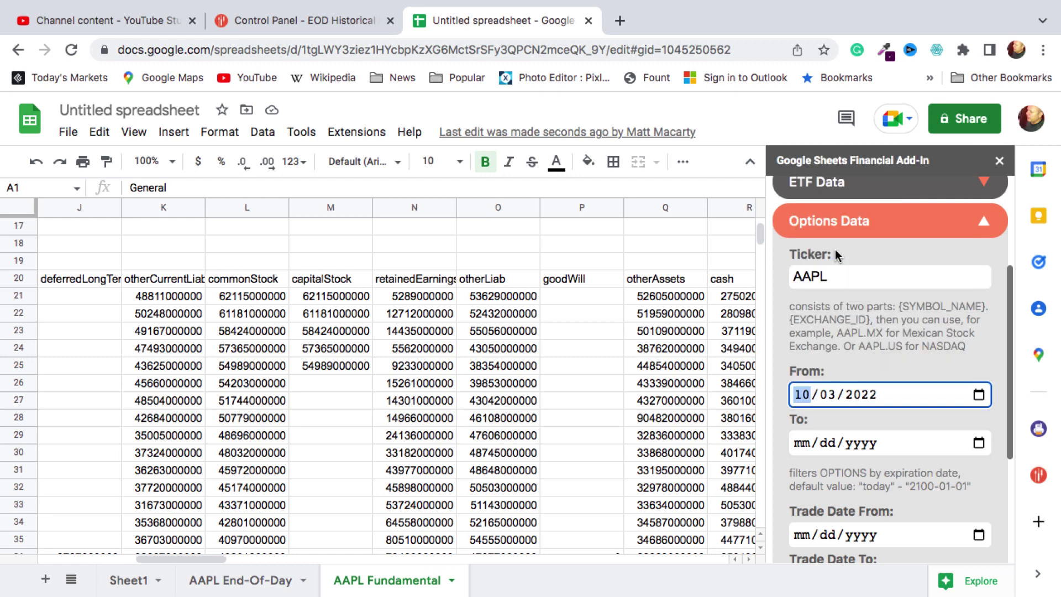
left_click(979, 442)
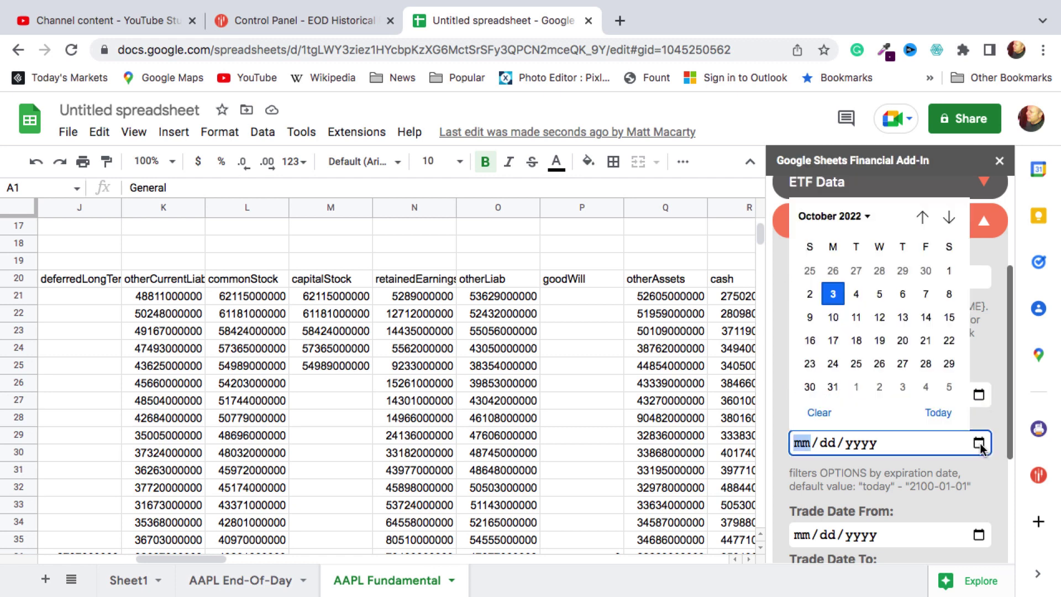
left_click(927, 341)
scroll(929, 345, "down", 5)
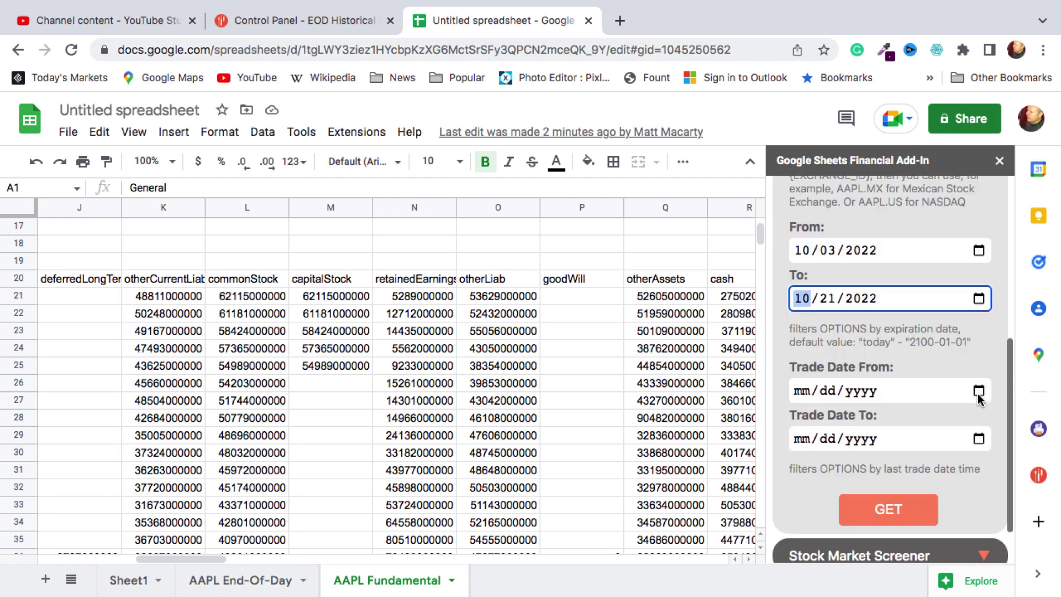
Step: Limit the options' trade dates to 09/30/2022 through 10/03/2022 and retrieve the AAPL options data
left_click(979, 392)
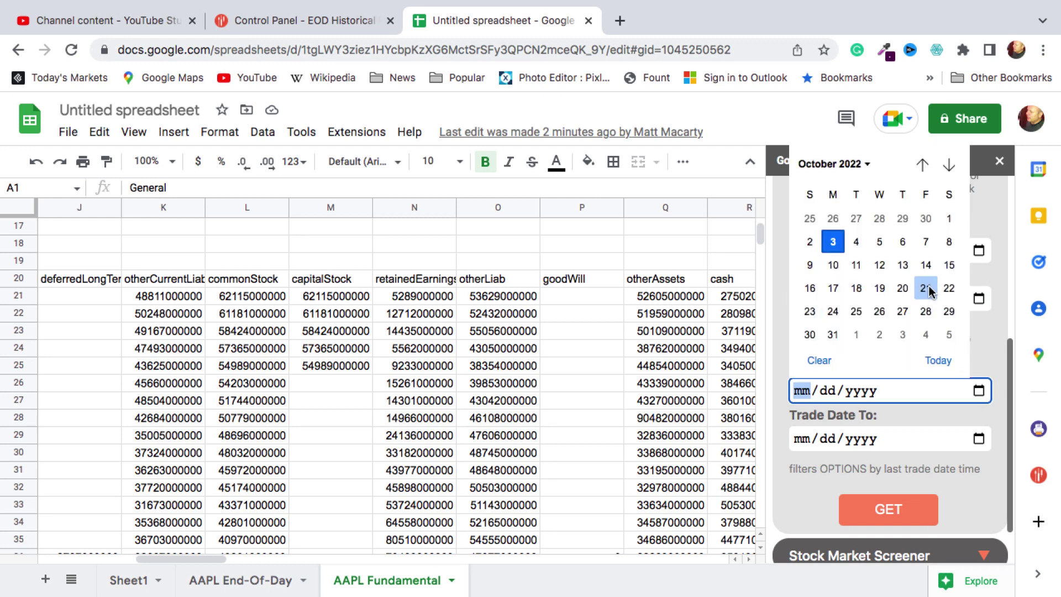
left_click(922, 165)
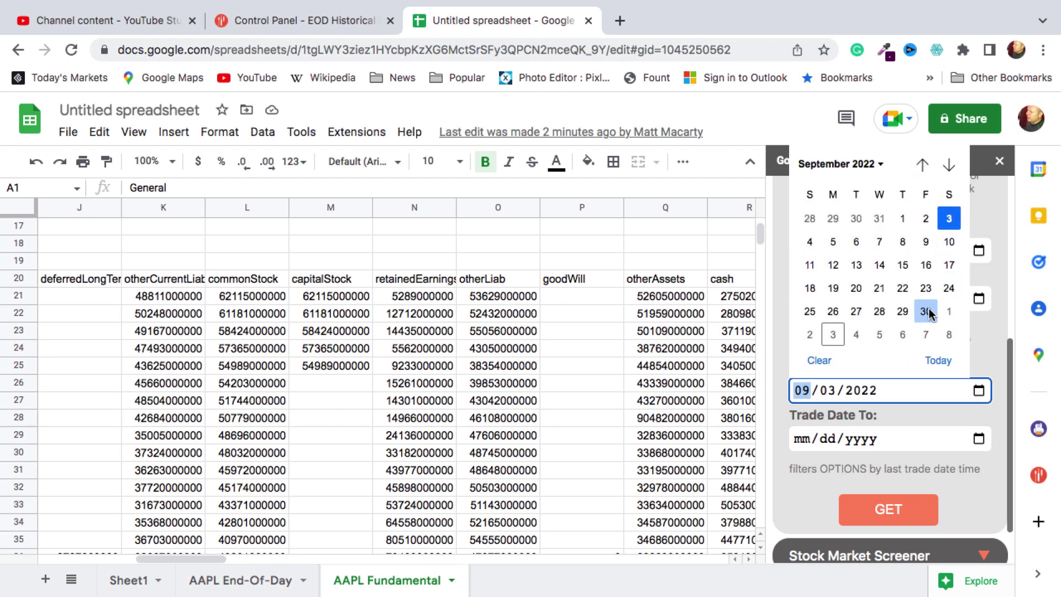
left_click(923, 318)
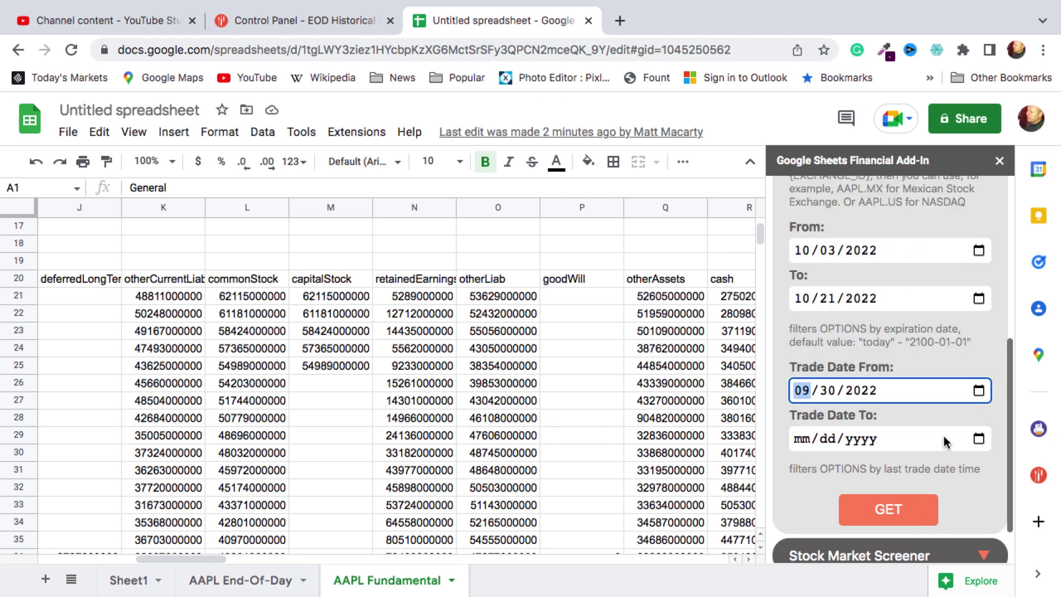
left_click(979, 439)
left_click(841, 299)
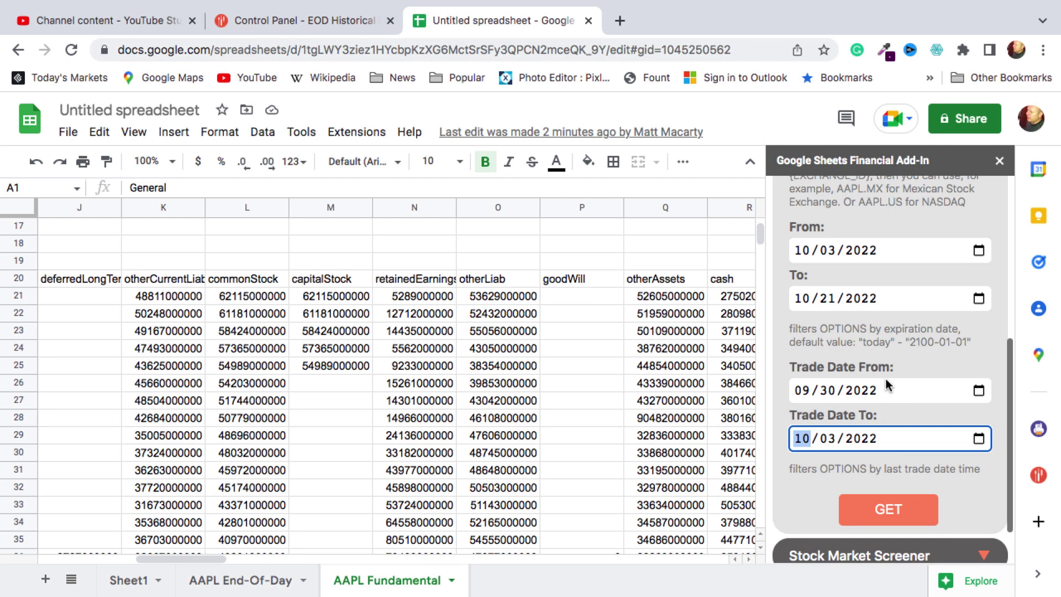
left_click(891, 510)
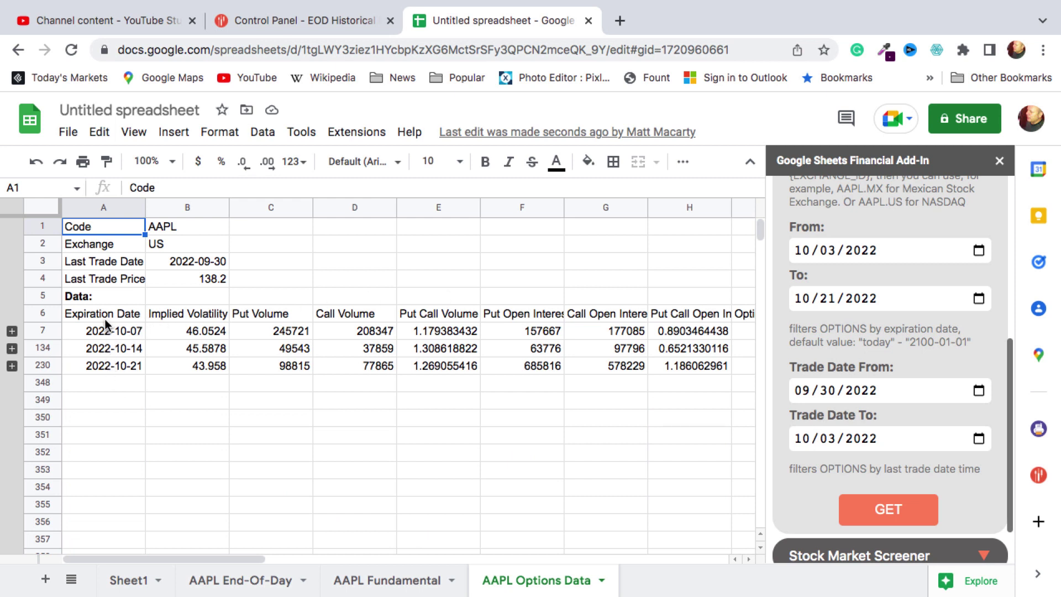
Step: Expand the 2022-10-07 expiration group and examine its call contracts, including the strike, last price and bid columns
left_click(12, 331)
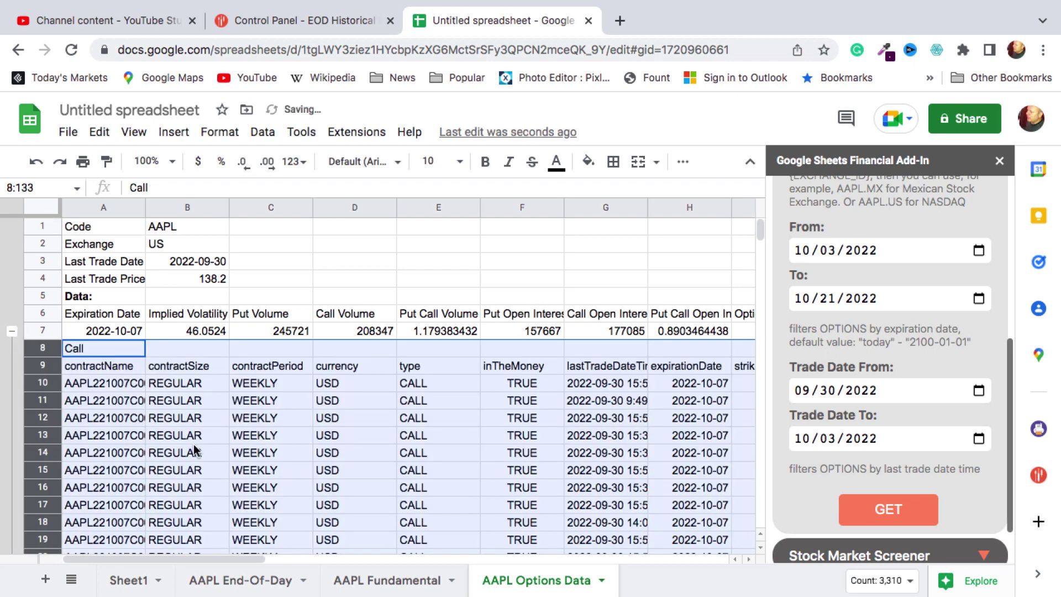
scroll(196, 451, "down", 3)
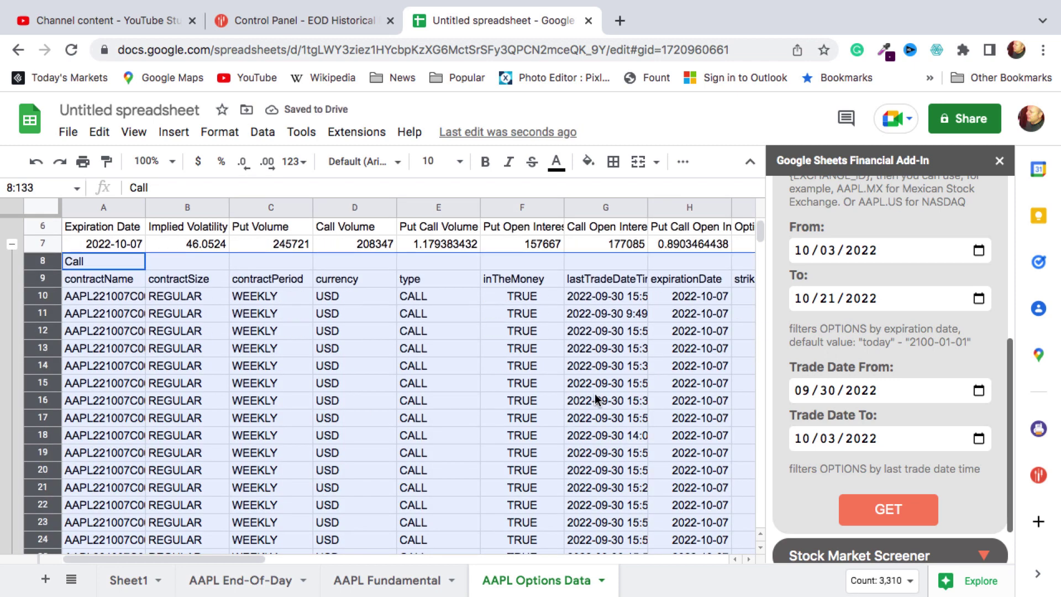
scroll(595, 399, "right", 3)
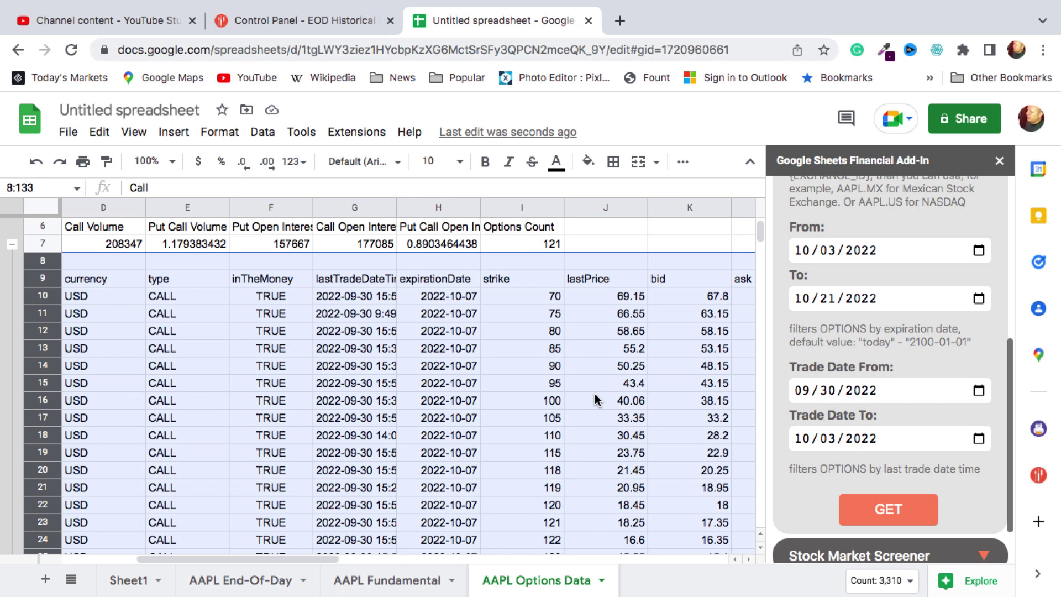
scroll(596, 399, "down", 3)
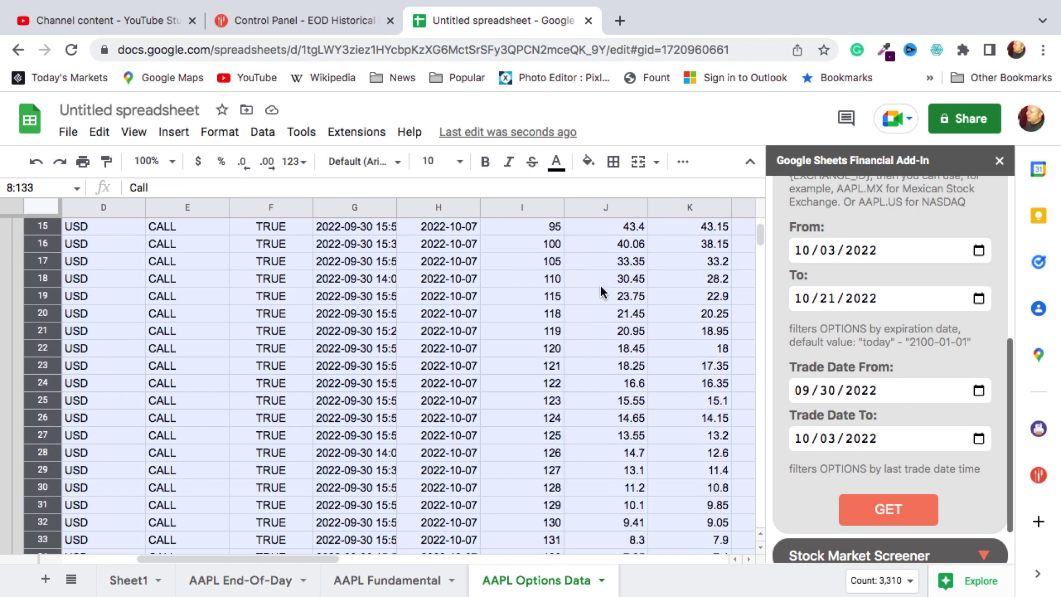
scroll(596, 430, "up", 3)
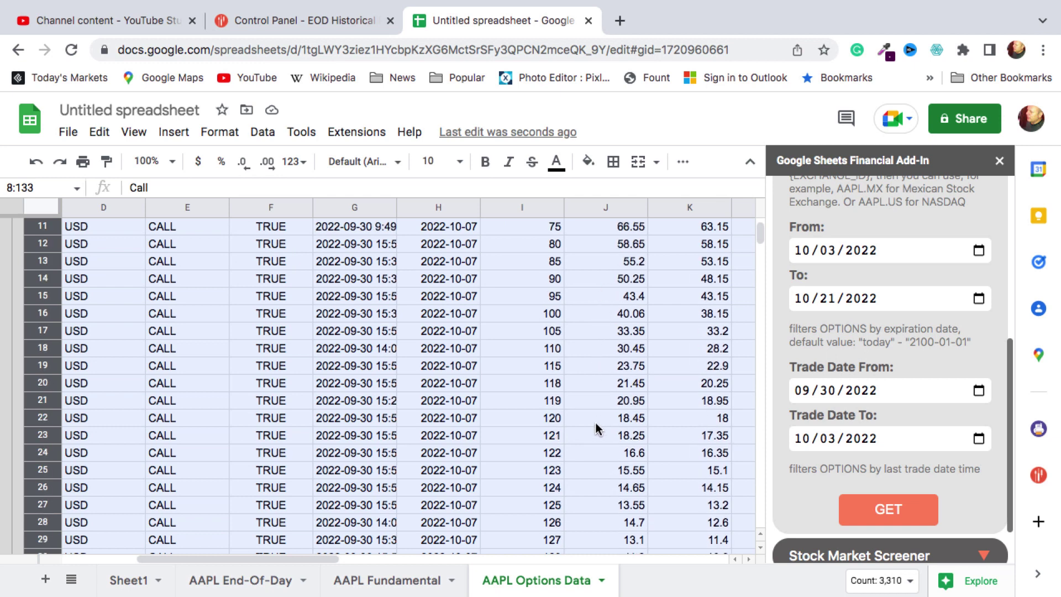
scroll(597, 428, "right", 3)
scroll(597, 428, "left", 5)
scroll(439, 352, "up", 3)
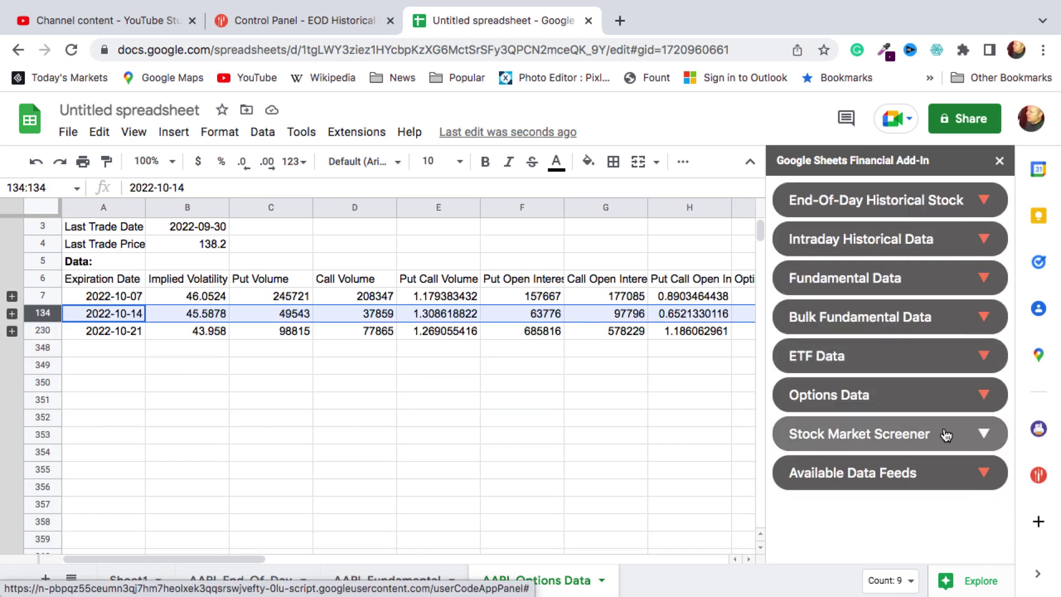
Step: Create a stock market screener with New 50 days low enabled and one added filter row left unset
left_click(984, 435)
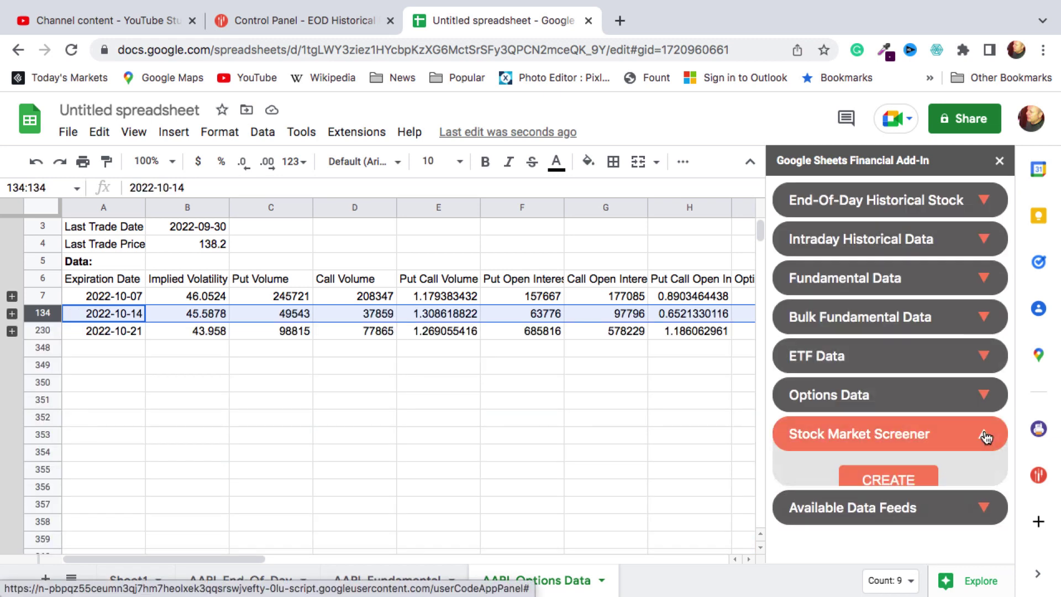
scroll(985, 436, "down", 3)
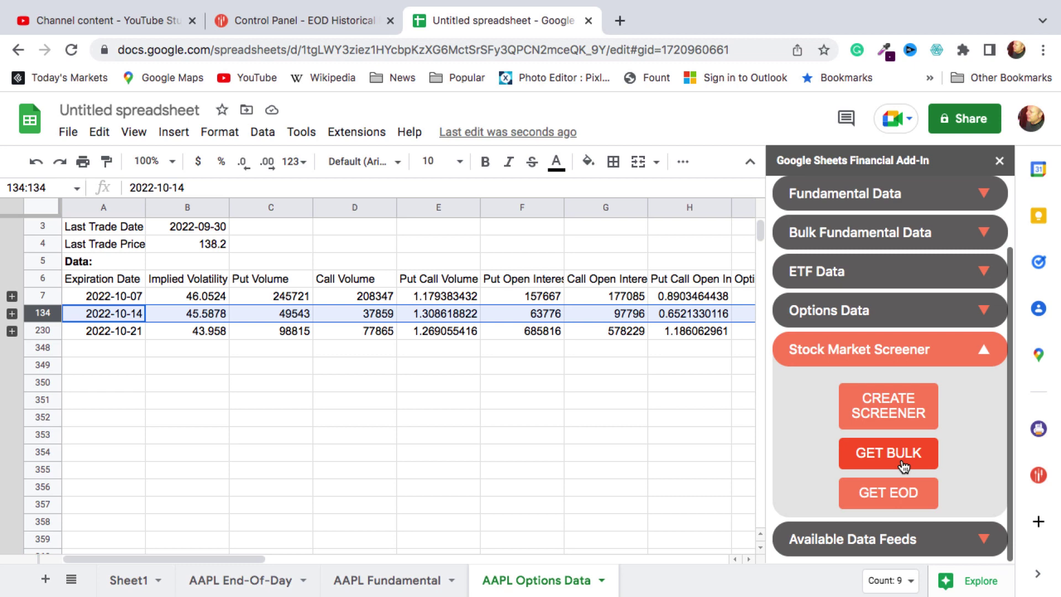
left_click(879, 423)
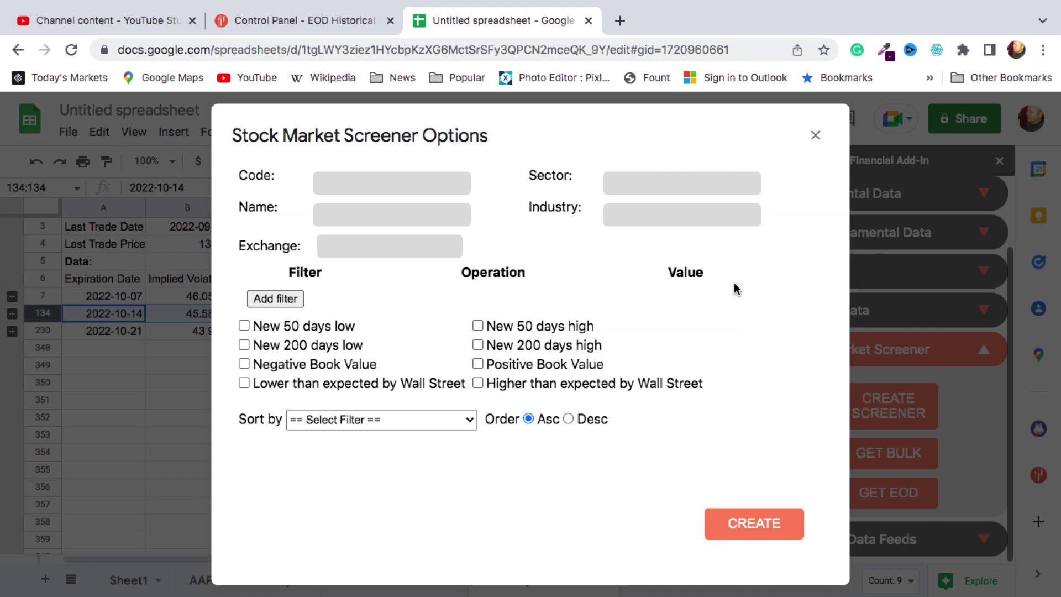
left_click(244, 326)
left_click(265, 299)
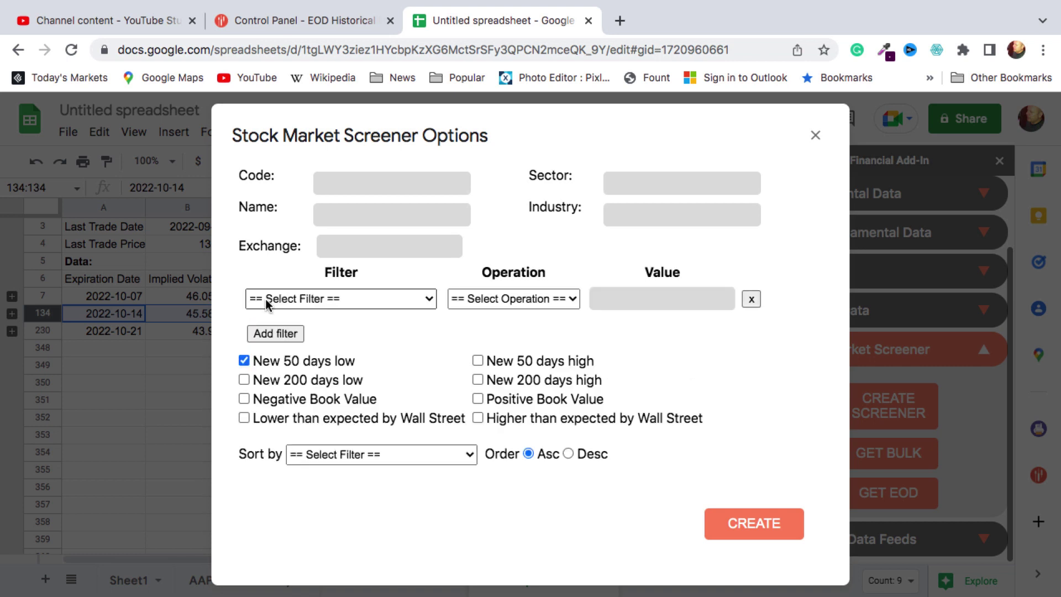
left_click(430, 299)
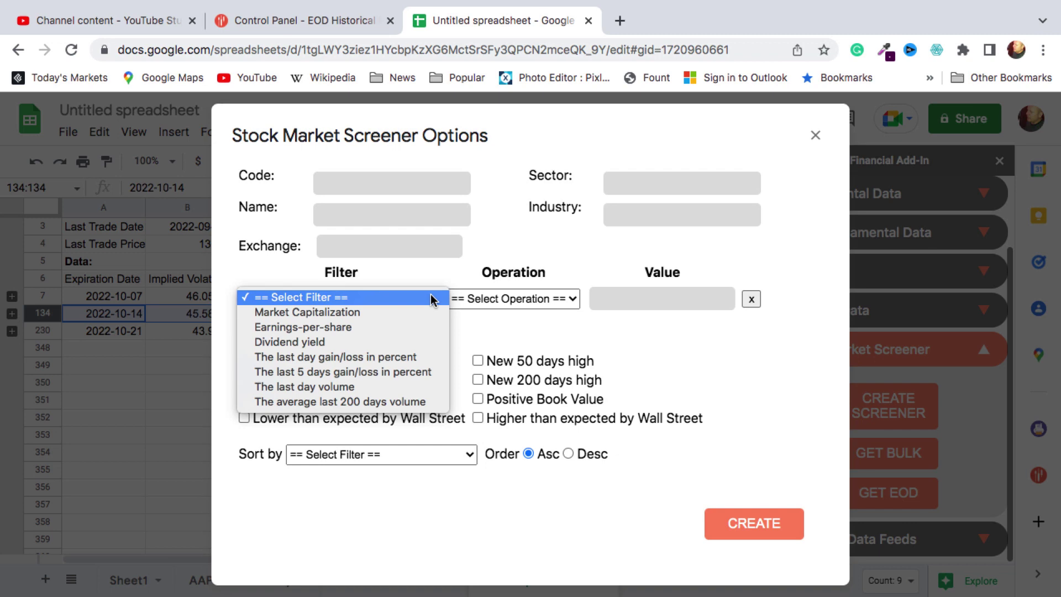
left_click(430, 299)
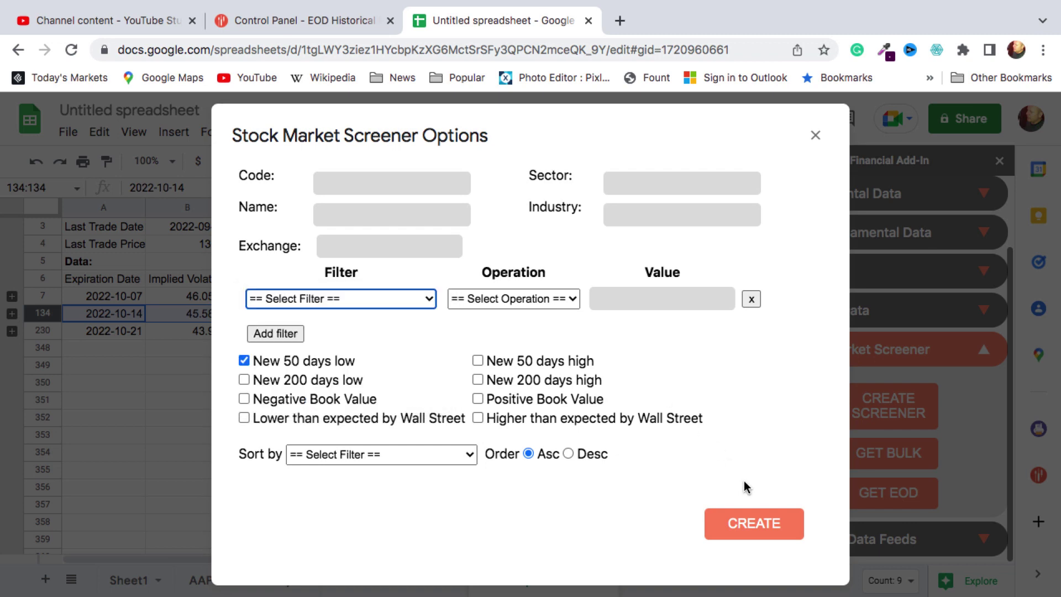
left_click(753, 522)
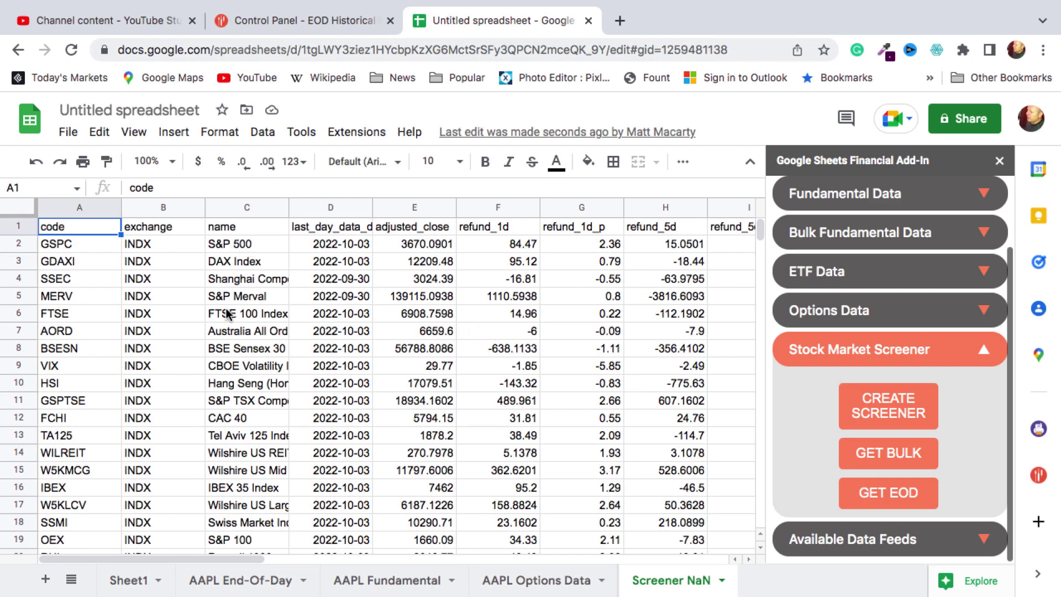
Step: Examine the screener results down to the last index and across to the refund_5d_p and currency columns, and collapse the Stock Market Screener section
scroll(305, 306, "down", 9)
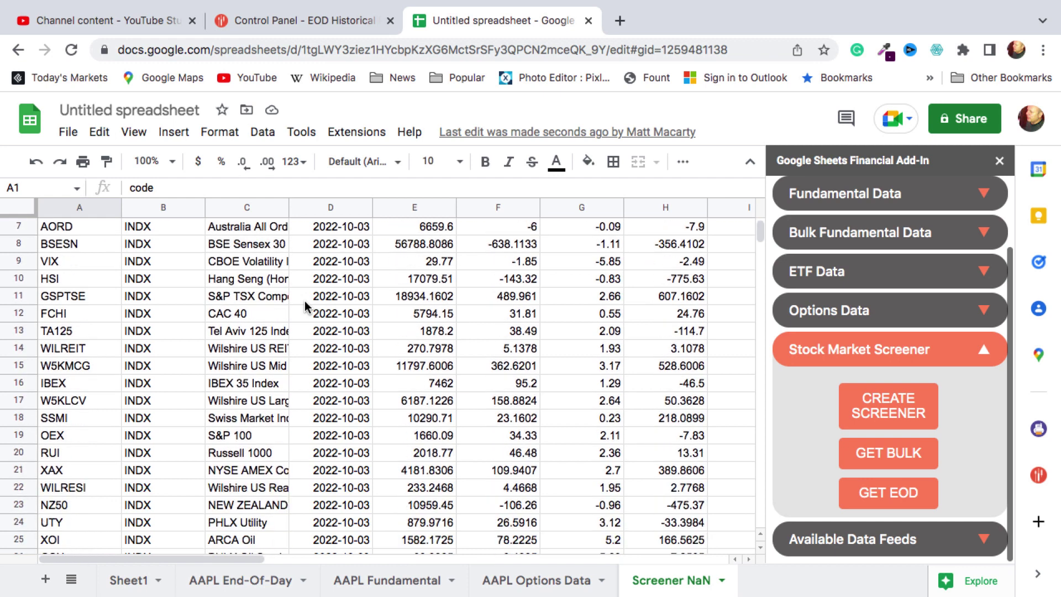
scroll(318, 347, "down", 8)
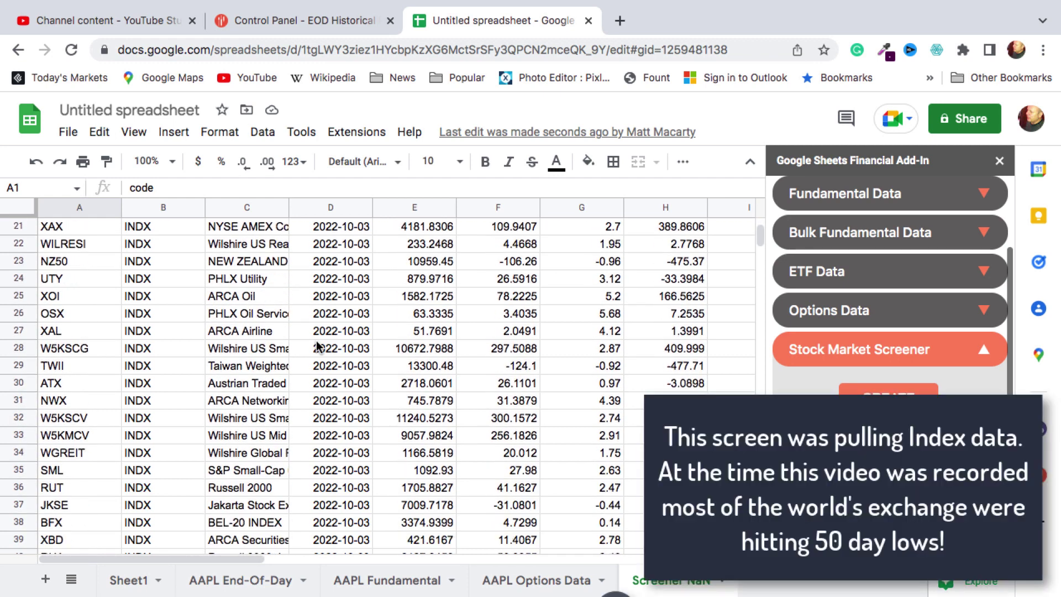
scroll(317, 347, "down", 1)
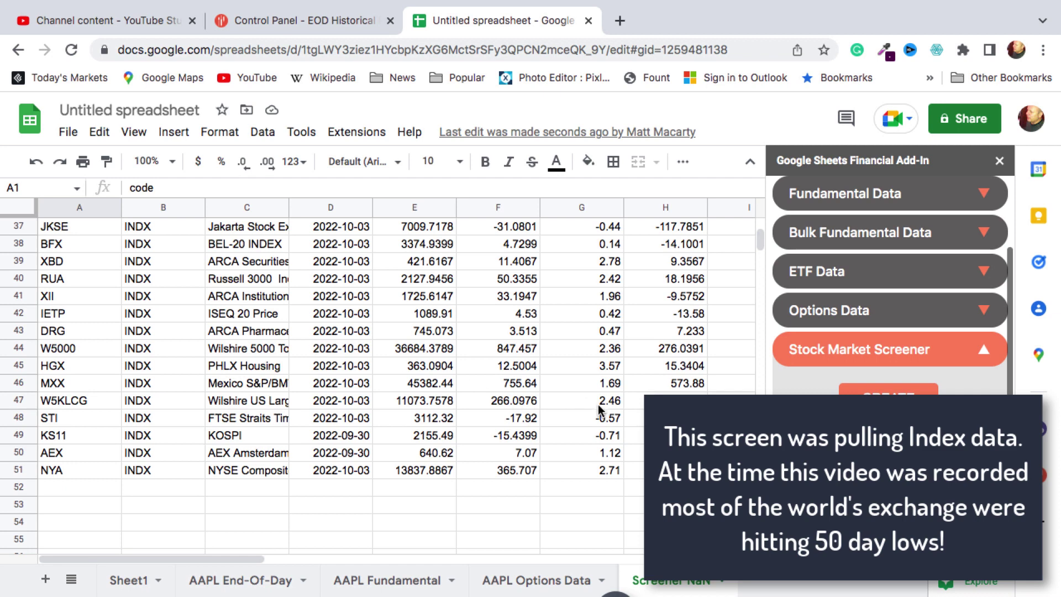
scroll(600, 410, "right", 2)
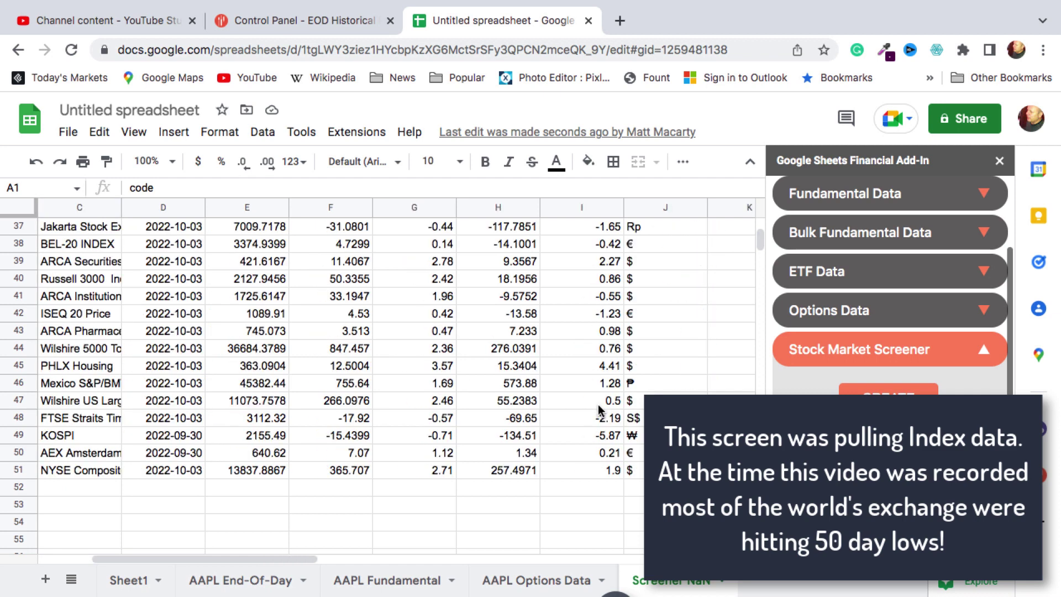
scroll(600, 409, "up", 2)
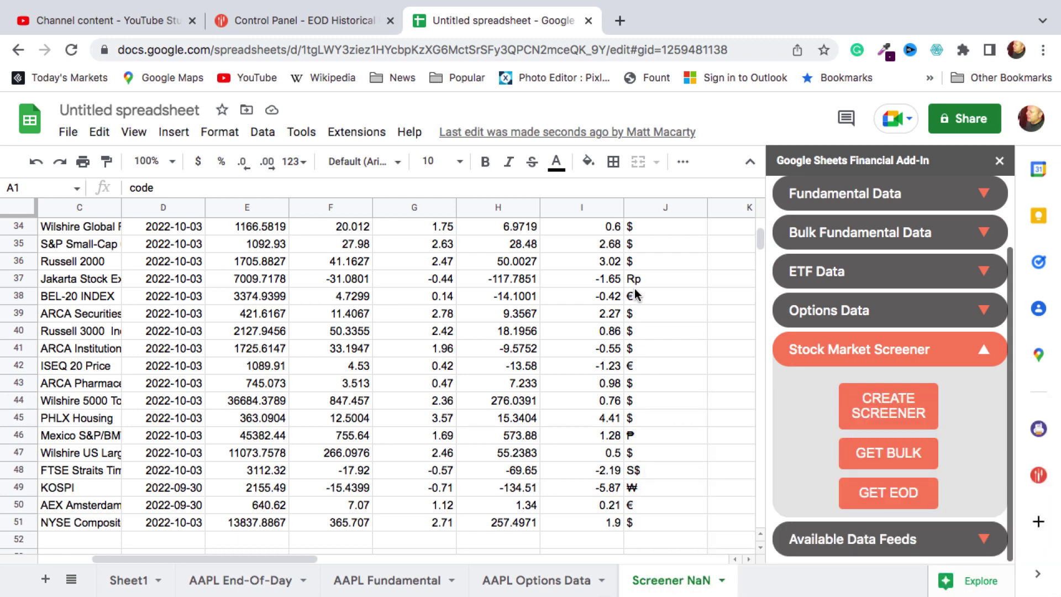
scroll(636, 268, "up", 10)
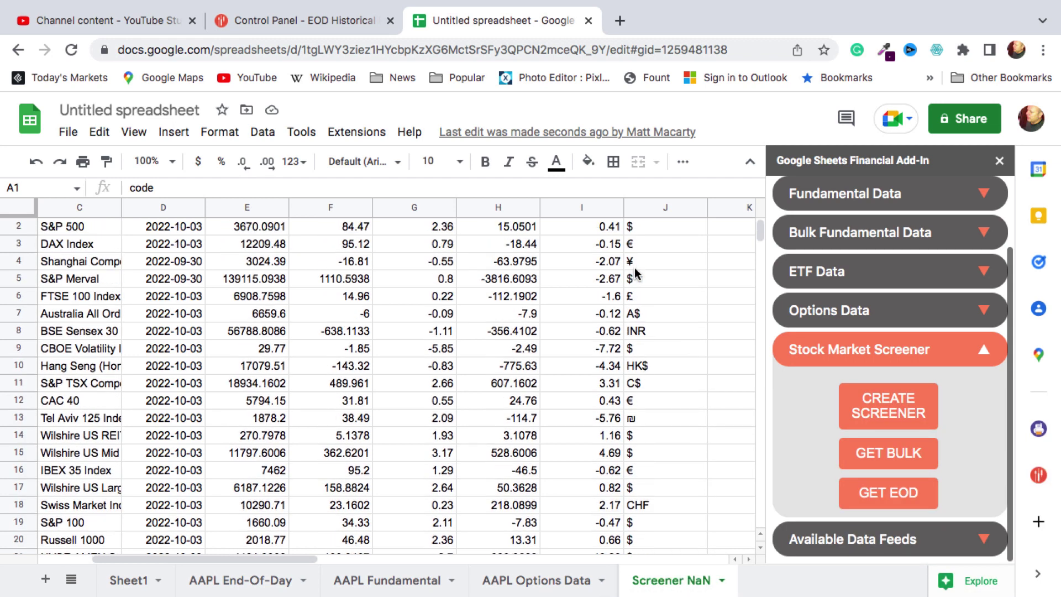
scroll(637, 275, "up", 1)
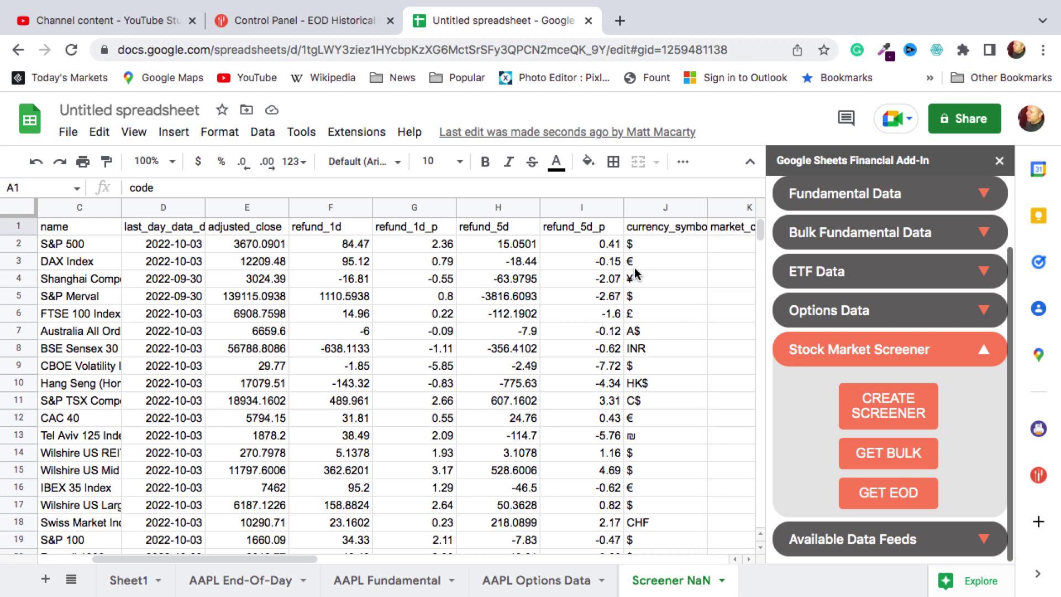
left_click(985, 354)
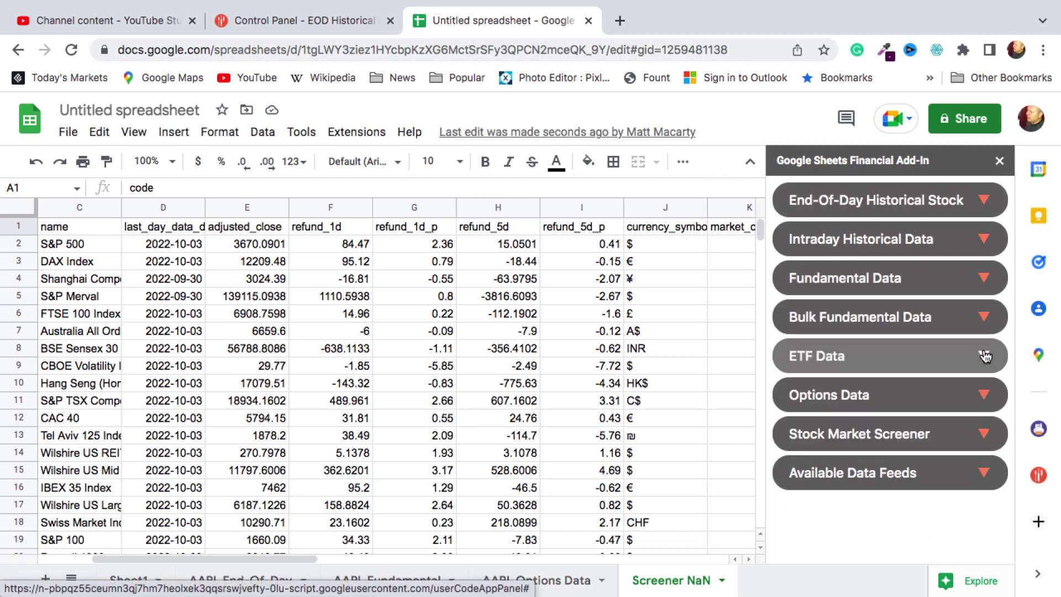